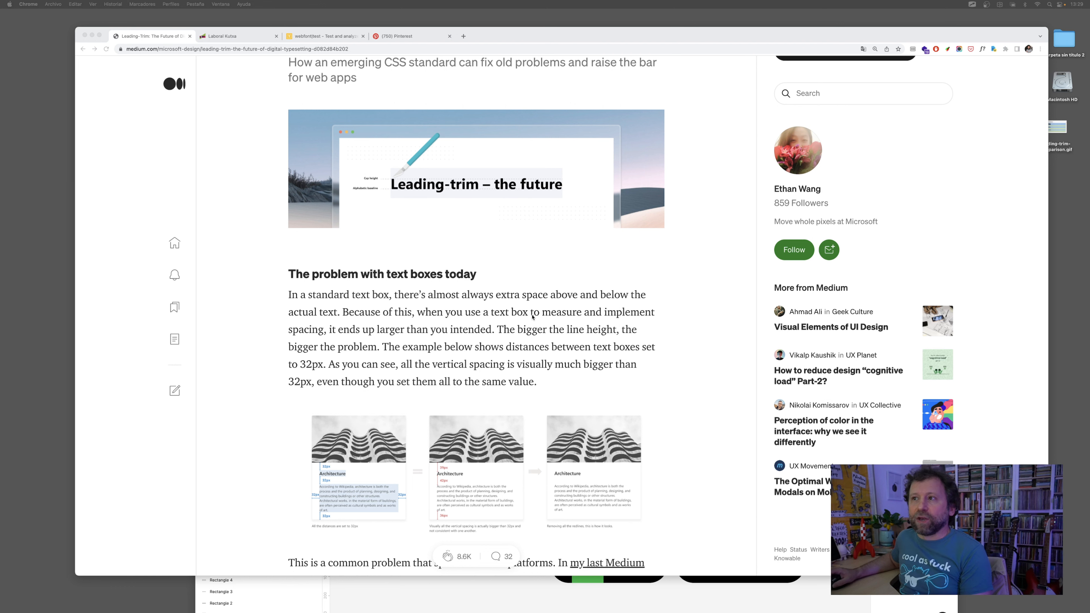
Skim the Leading-Trim article on text box spacing and inspect its Get started button's code and padding
scroll(494, 344, "up", 5)
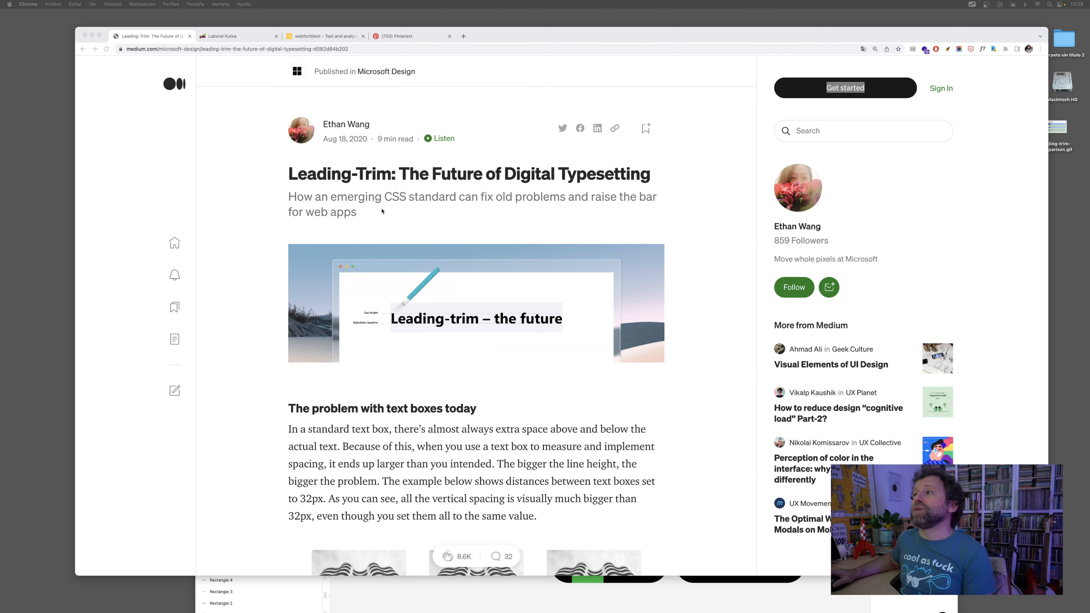
scroll(613, 444, "down", 10)
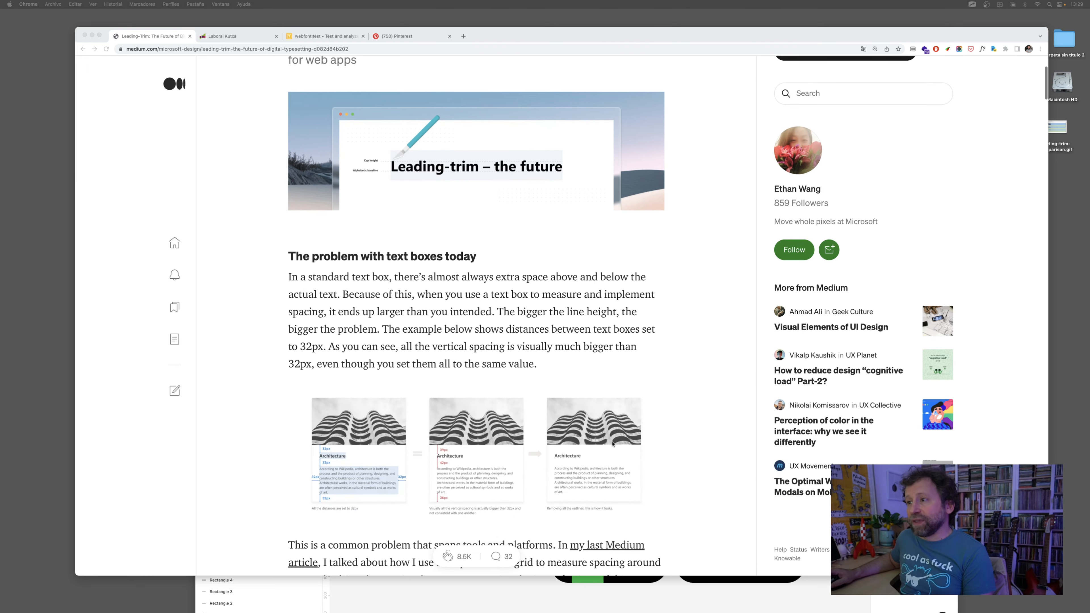
scroll(612, 444, "down", 15)
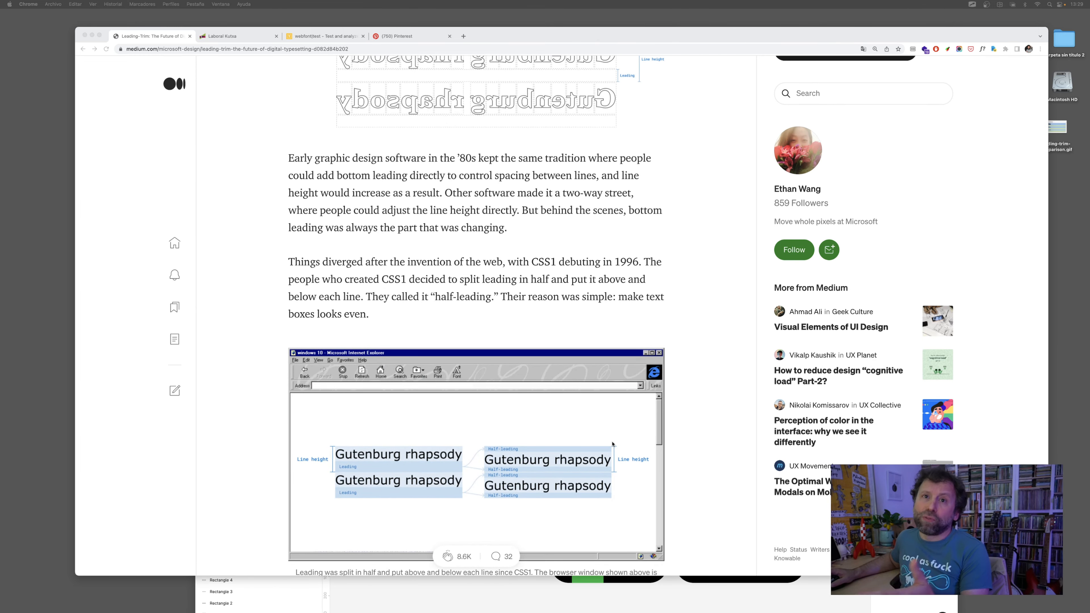
scroll(612, 444, "down", 3)
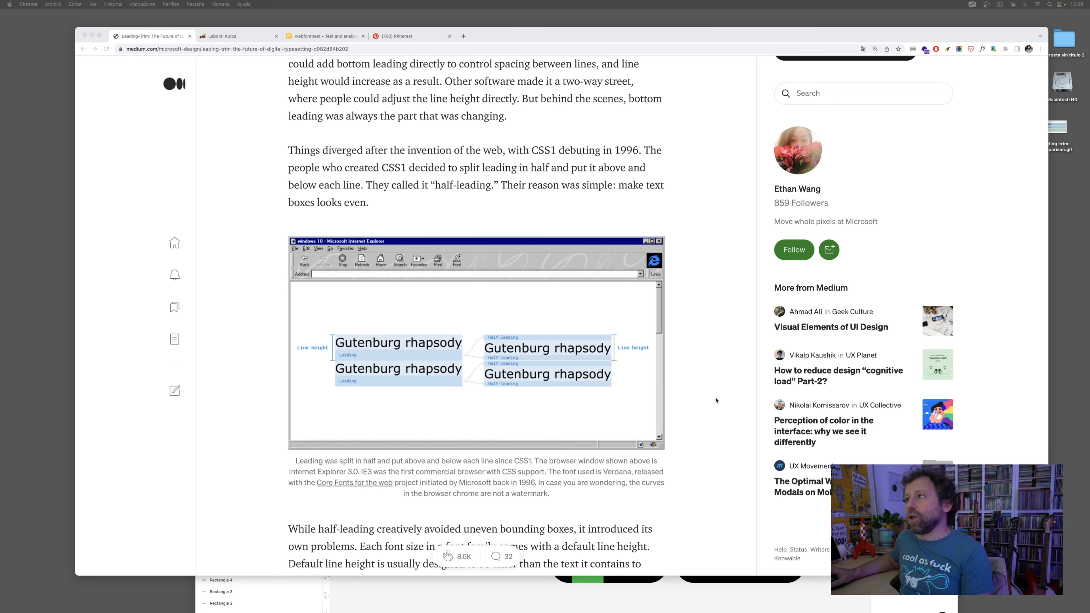
scroll(716, 401, "up", 15)
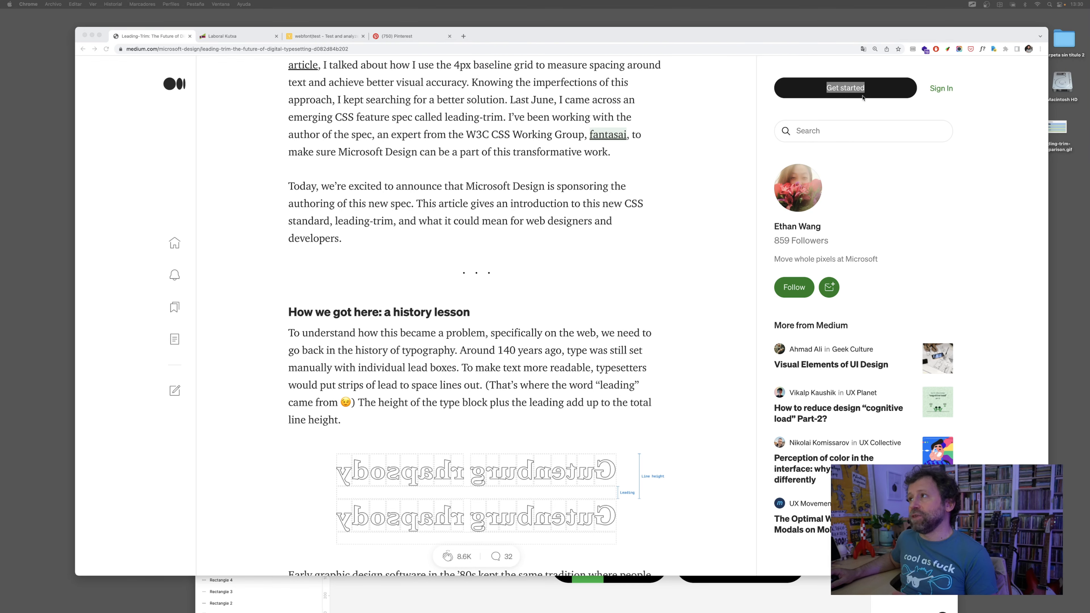
right_click(877, 88)
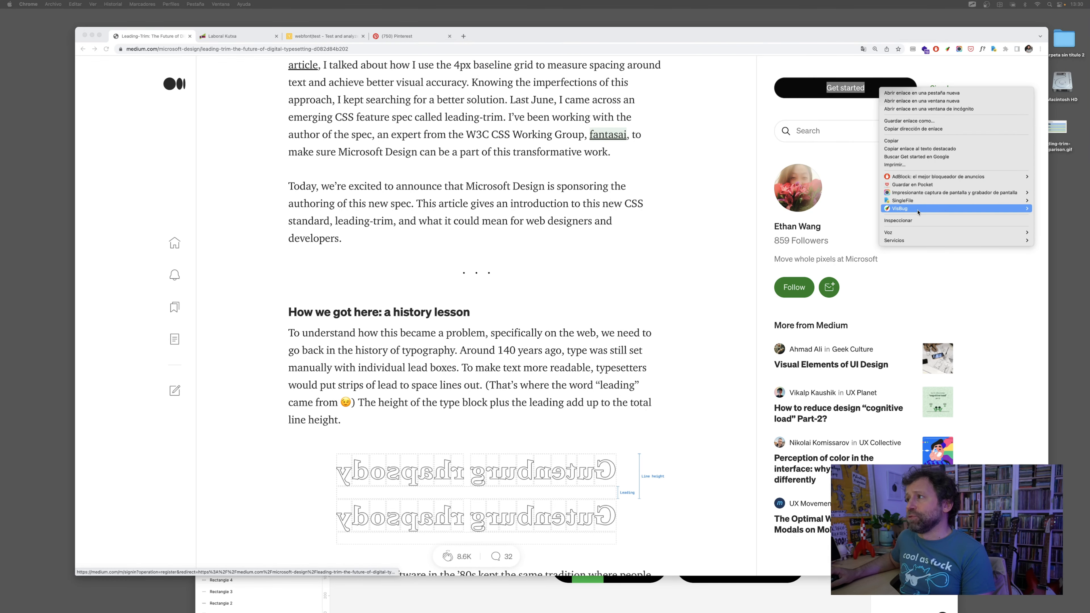
left_click(917, 220)
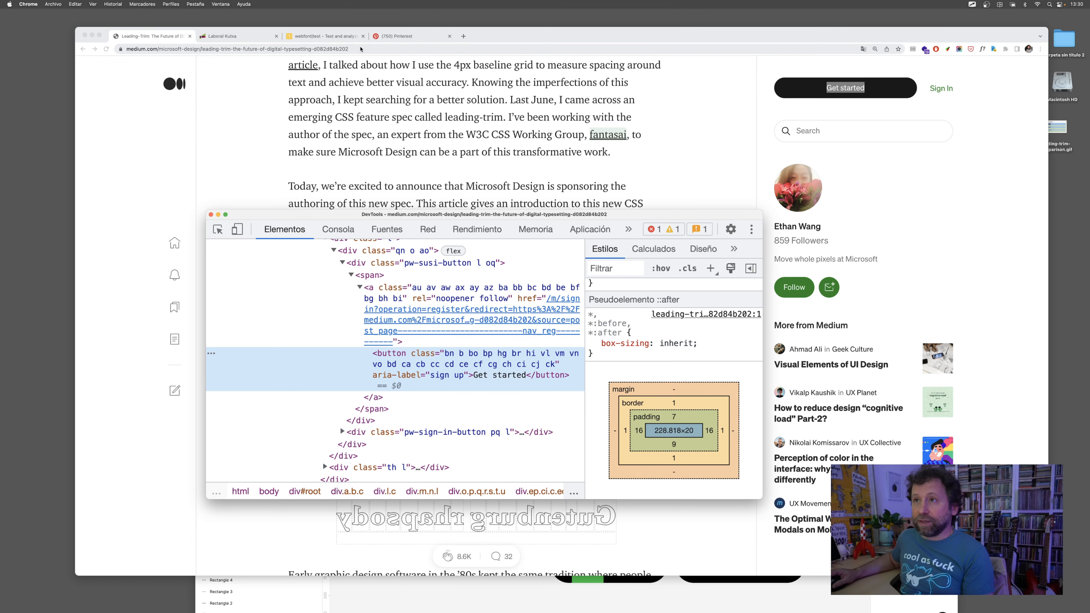
On the webfont test page, compare the Roboto, Cinzel and Sohne samples against the ascender, descender and cap height guides
left_click(344, 38)
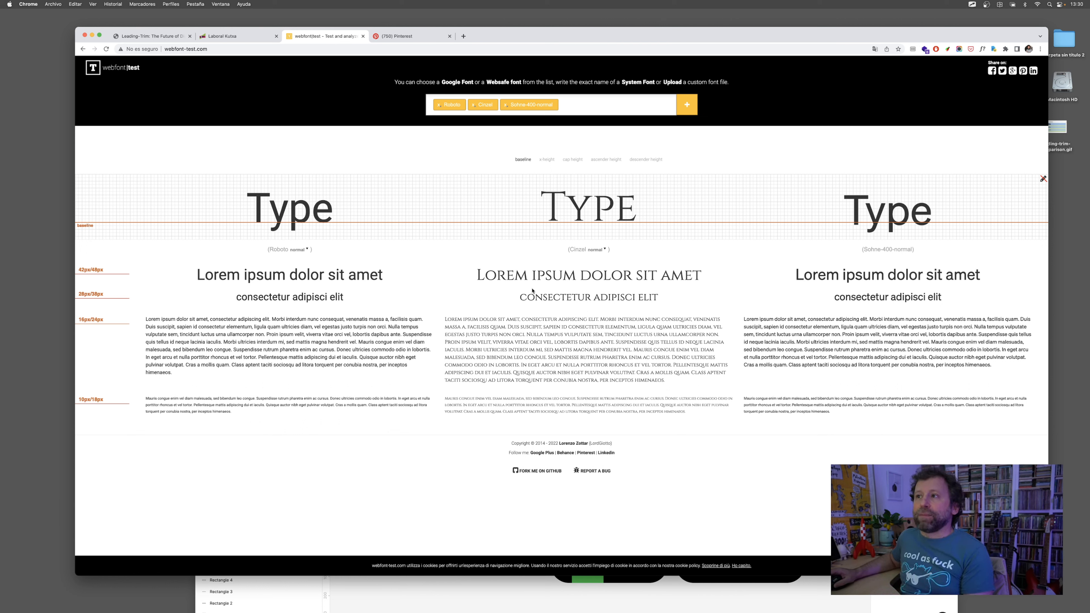
left_click(592, 161)
left_click(646, 160)
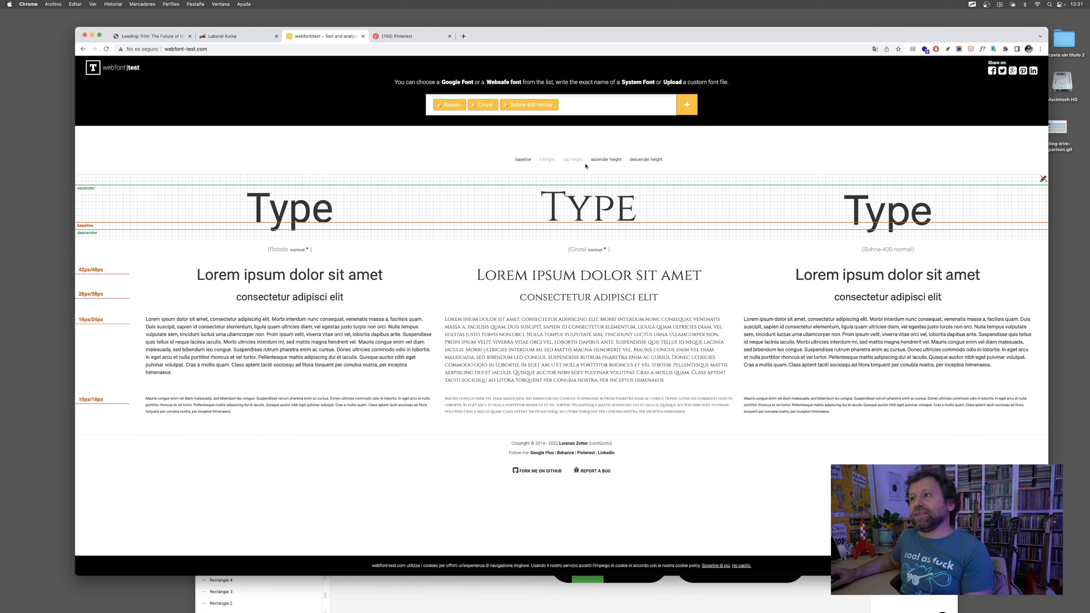
left_click(609, 161)
left_click(574, 160)
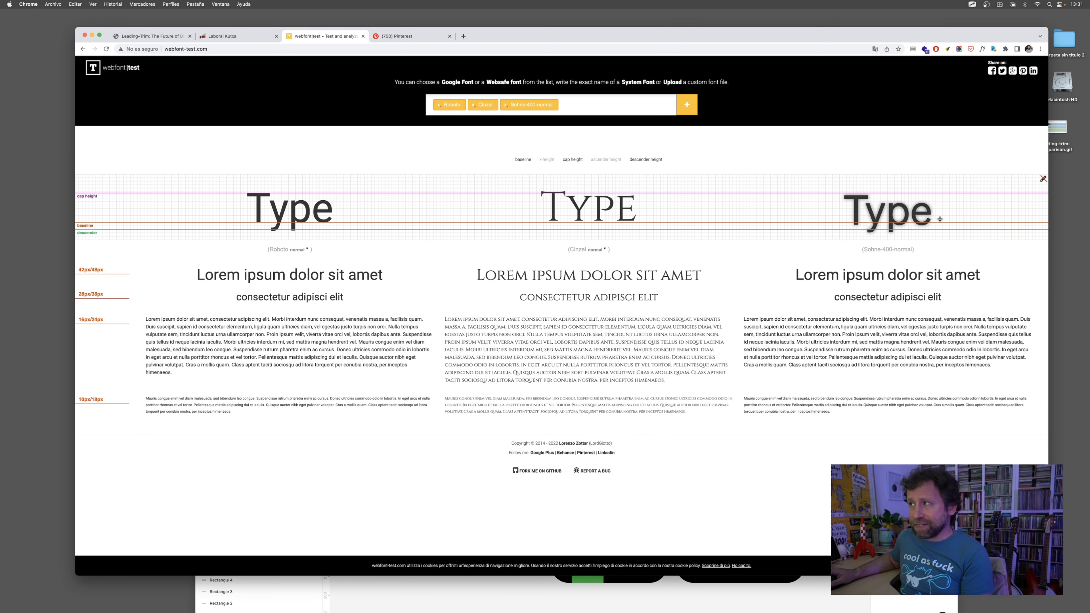
key("z")
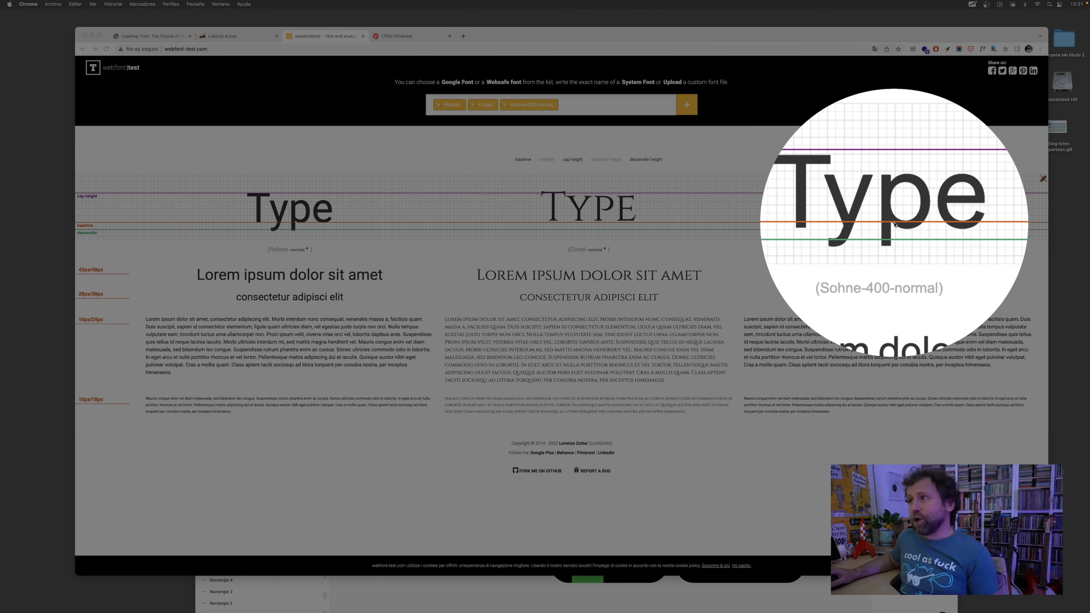
key("z")
Hide the cap height and descender height guides on the font samples
left_click(621, 154)
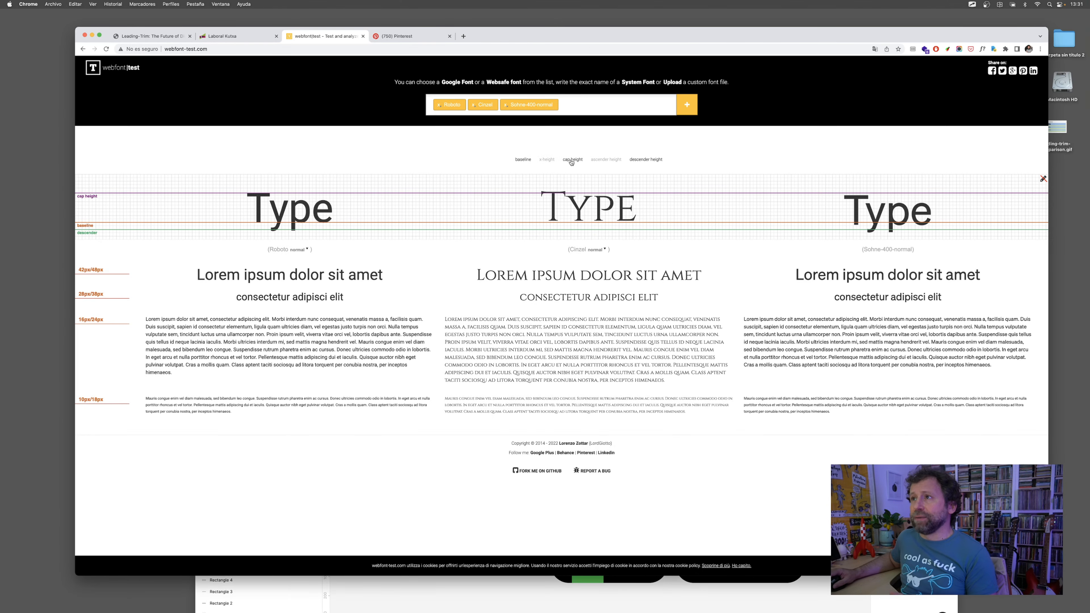
left_click(577, 160)
left_click(640, 160)
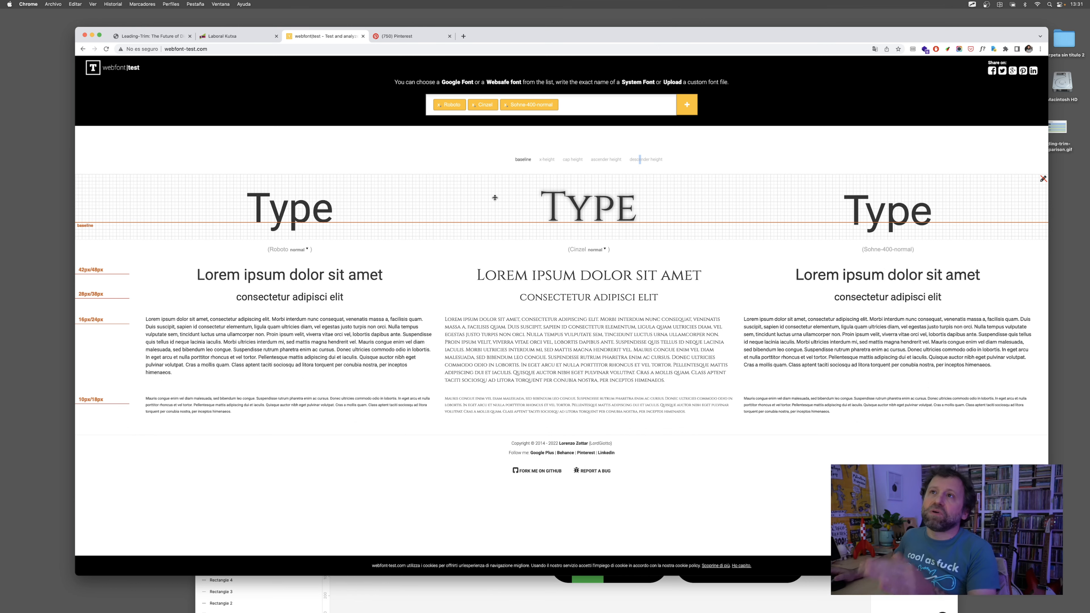
Bring up the Laboral Kutxa homepage and examine the text placement in its online banking buttons
left_click(240, 38)
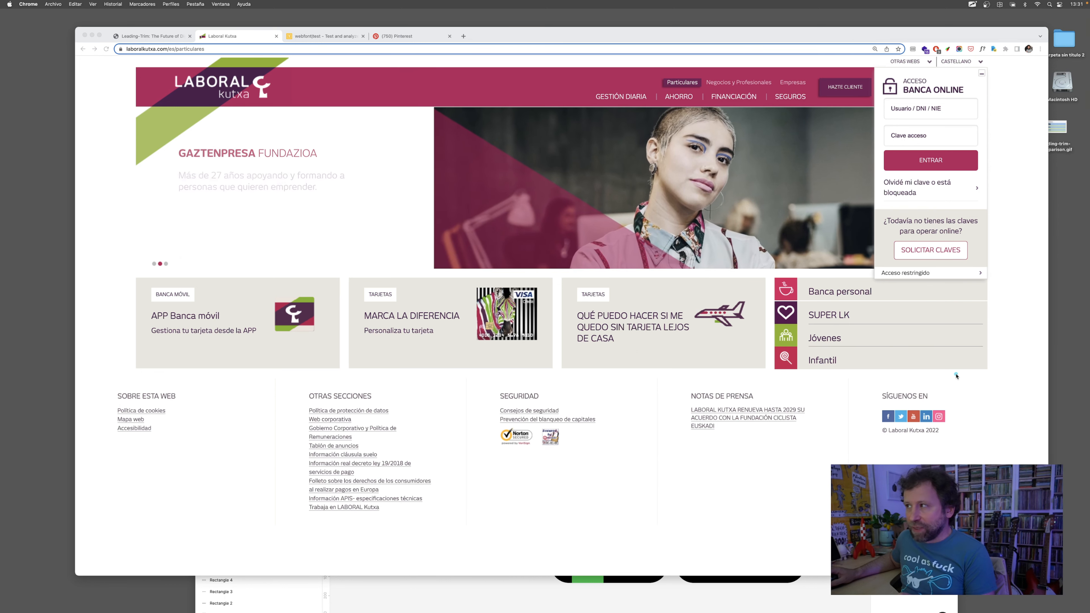
left_click_drag(956, 374, 934, 279)
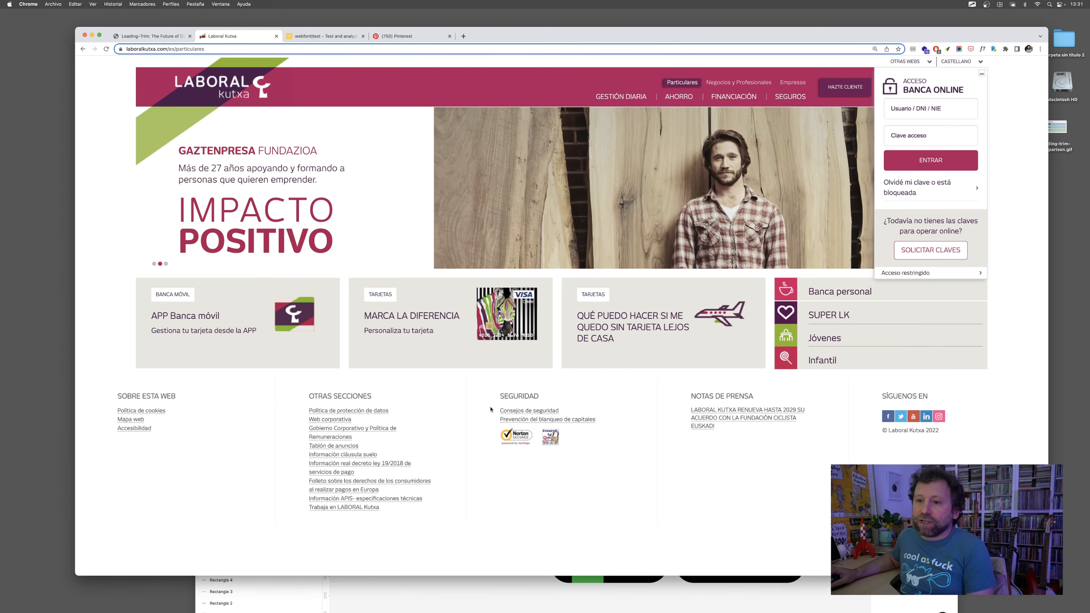
Switch to the Leading Trim file in Figma and examine how the text sits in the Shone and Kenia buttons
key("super+Tab")
left_click_drag(515, 158, 458, 78)
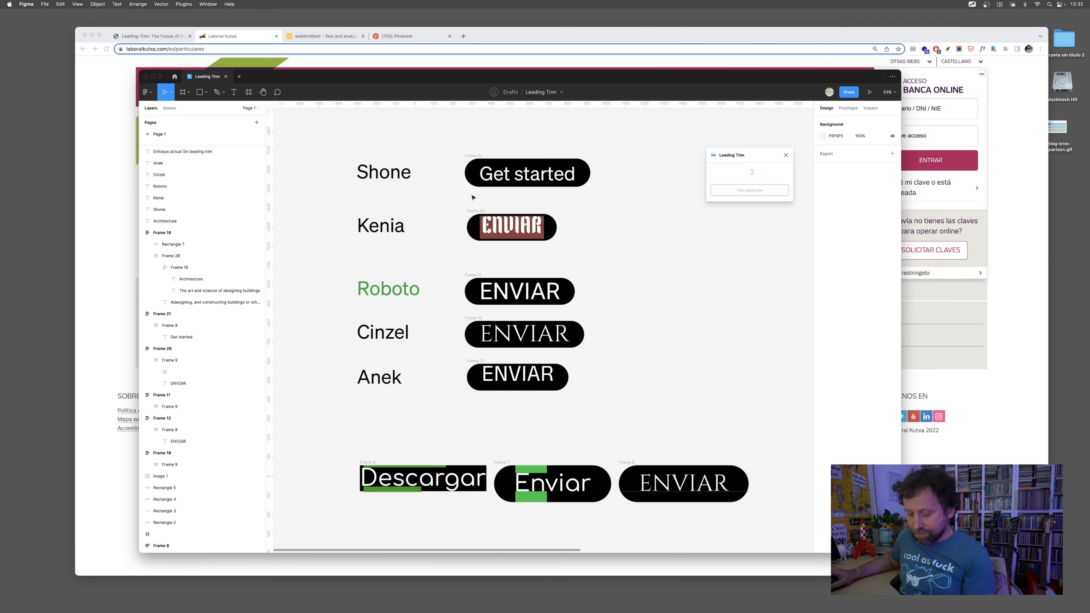
scroll(472, 196, "up", 5)
scroll(481, 193, "down", 3)
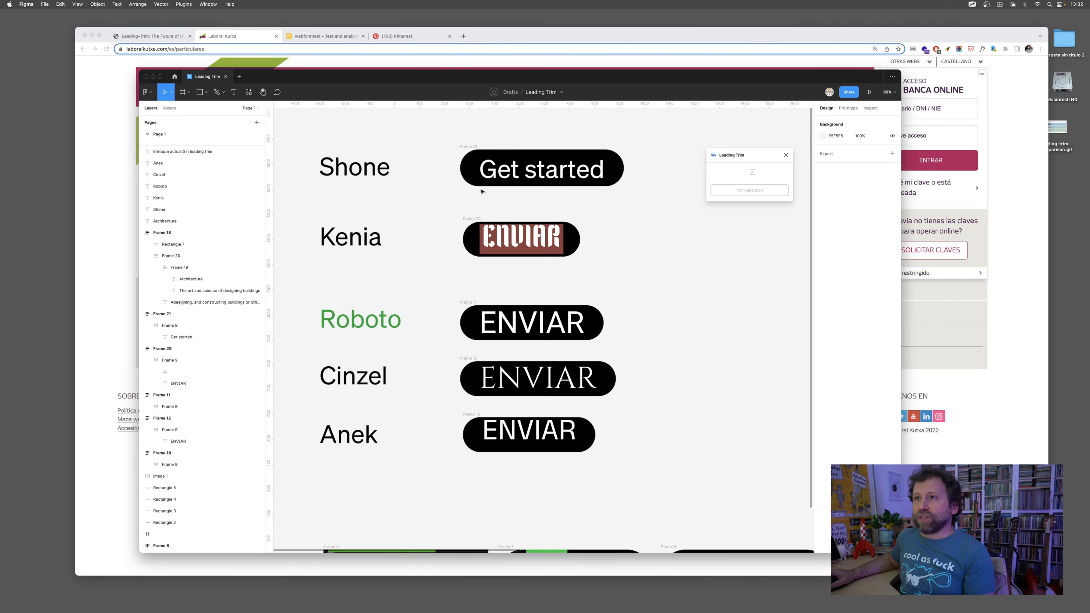
left_click(553, 247)
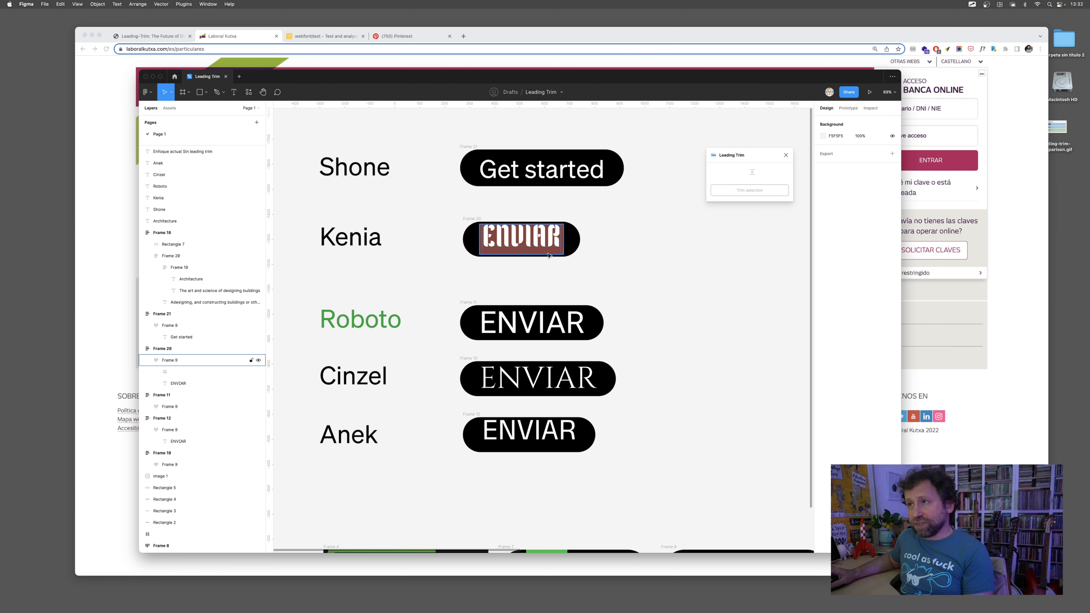
left_click(471, 147)
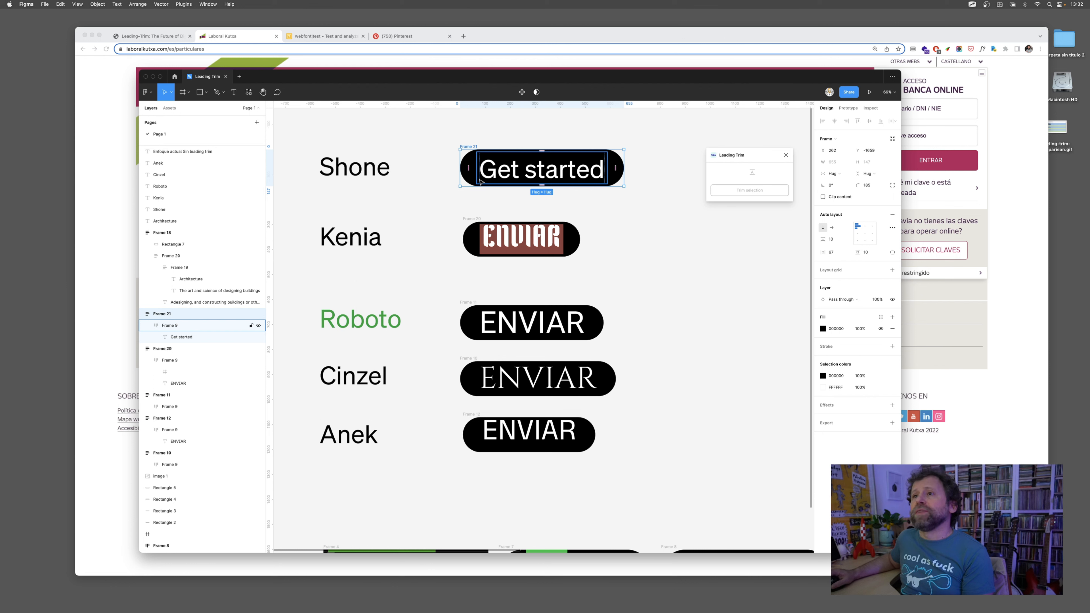
left_click(373, 243)
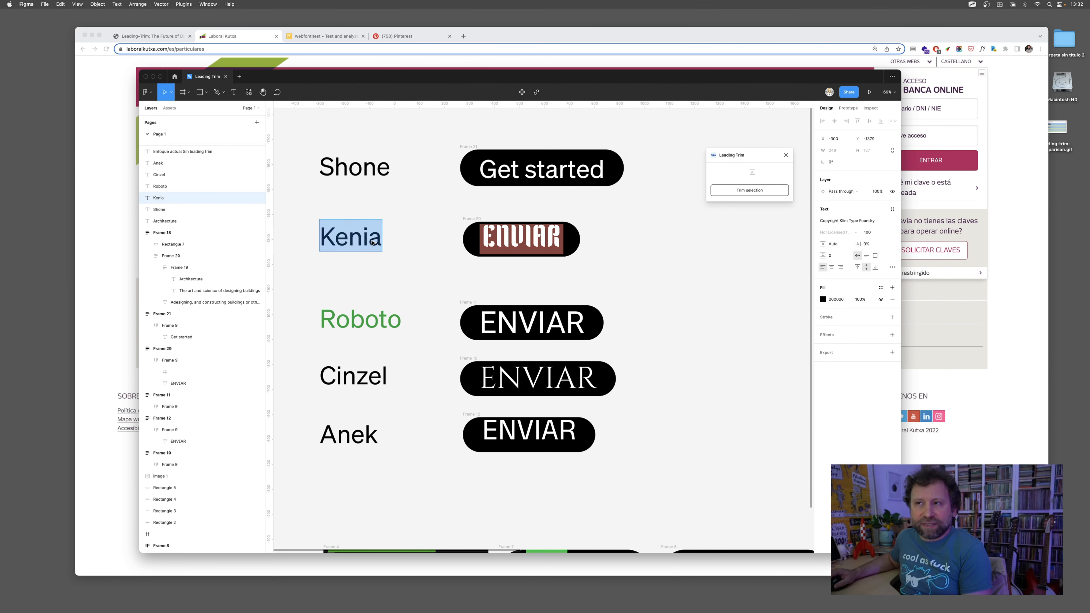
left_click(374, 242)
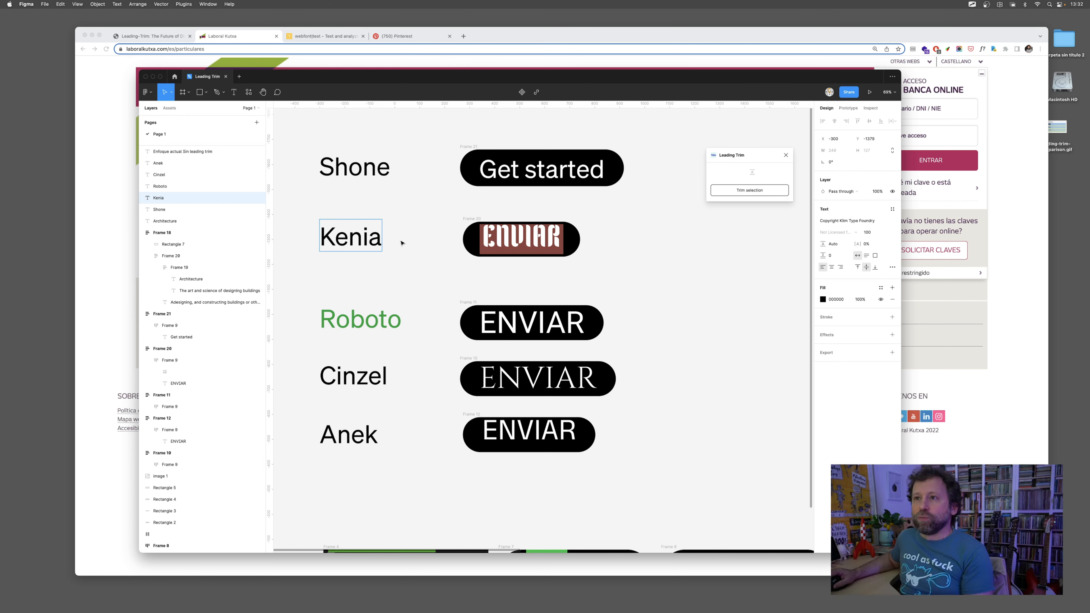
double_click(504, 252)
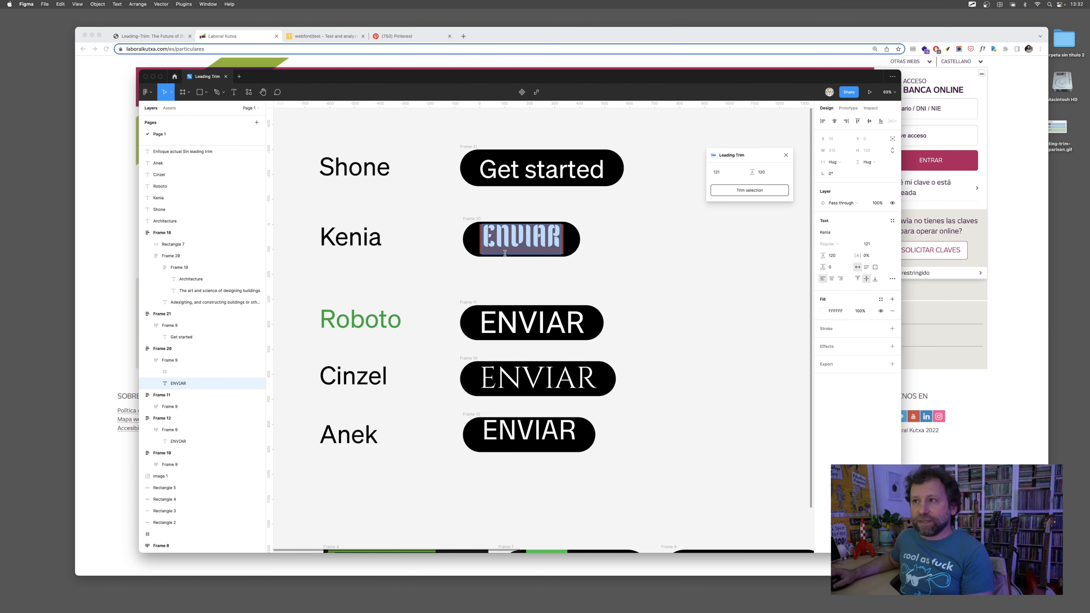
key("Escape")
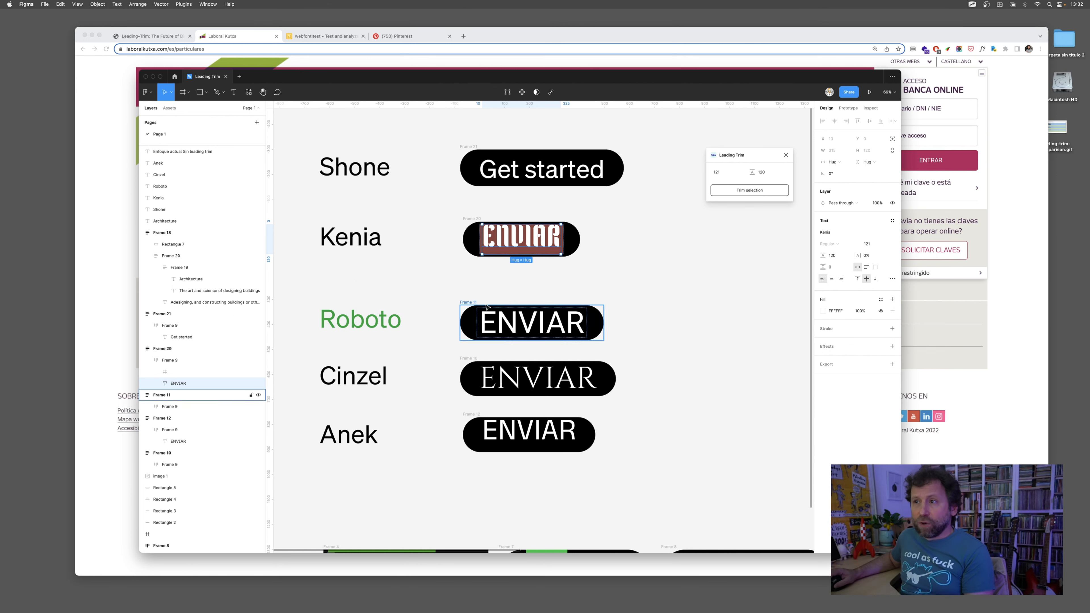
Compare the vertical text alignment of the Roboto, Cinzel and Anek ENVIAR buttons
left_click(371, 322)
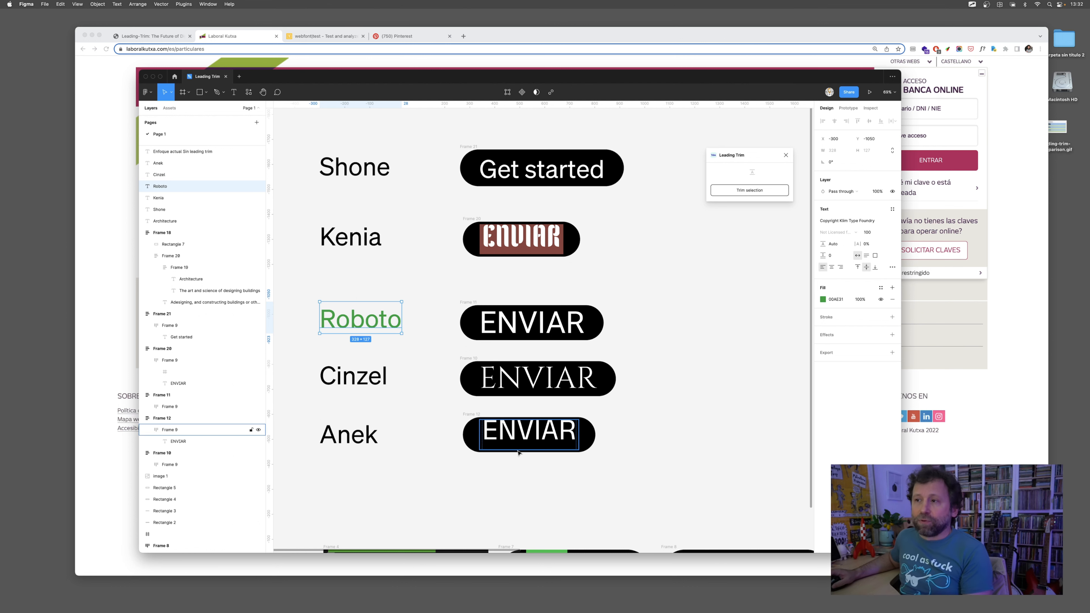
left_click(656, 337)
scroll(648, 312, "right", 2)
scroll(648, 312, "up", 2)
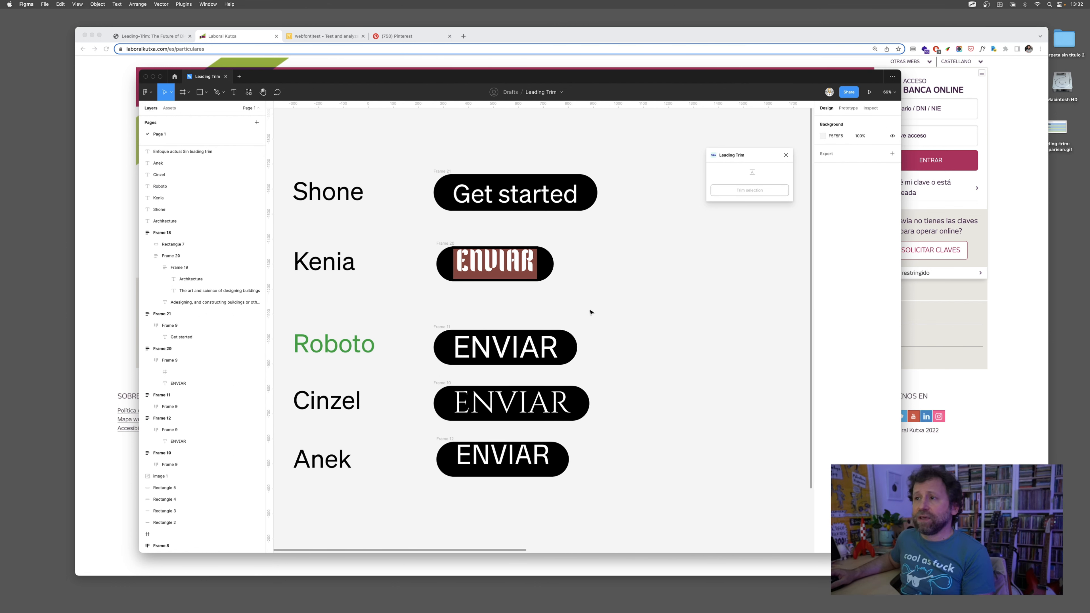
scroll(592, 312, "right", 1)
scroll(592, 312, "down", 1)
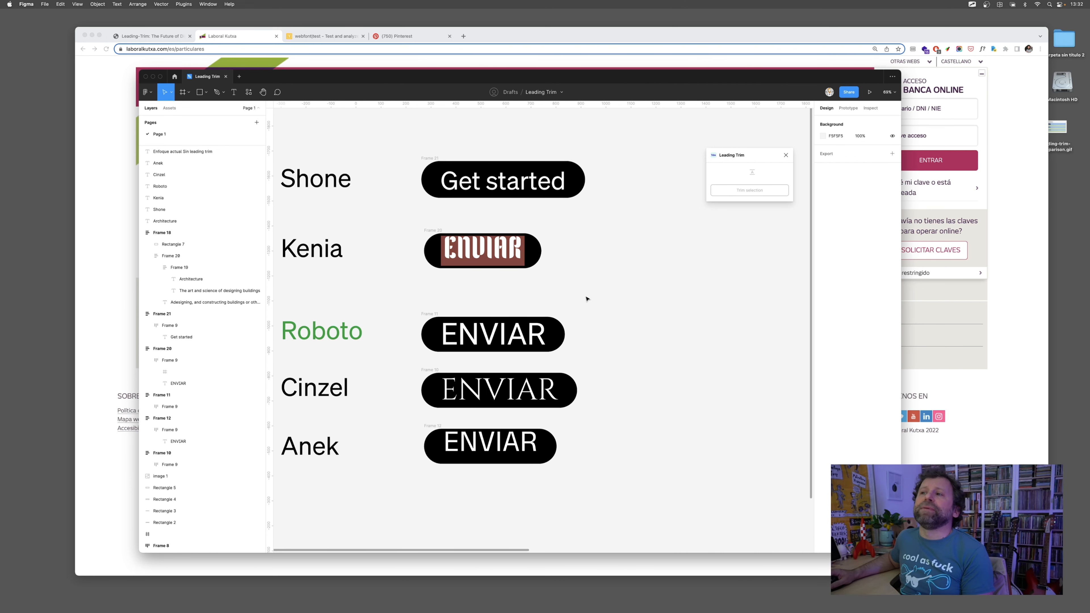
scroll(584, 296, "down", 1)
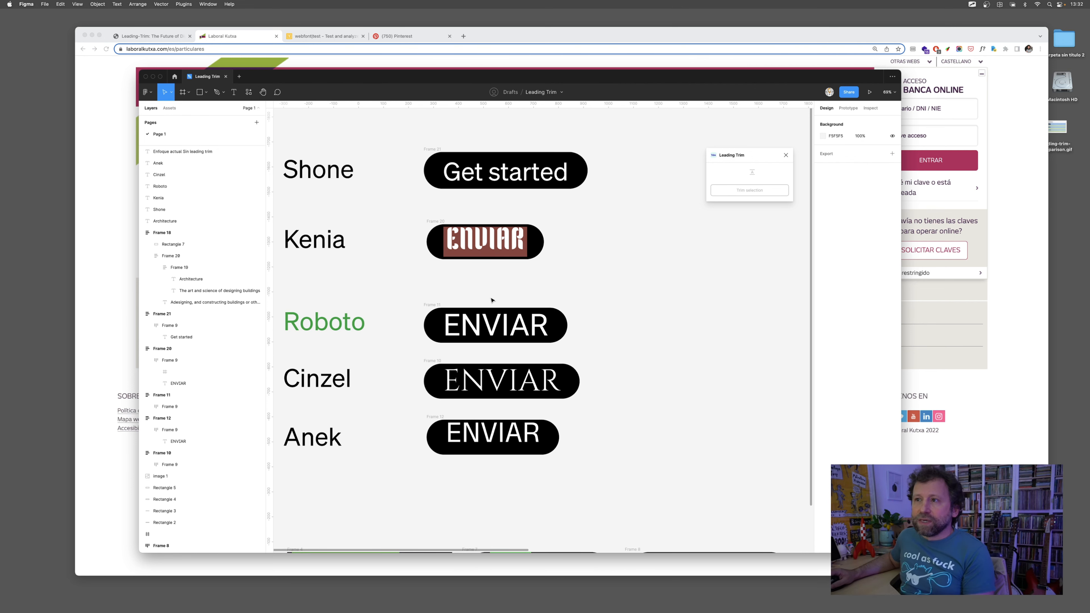
scroll(492, 300, "left", 2)
scroll(492, 300, "down", 1)
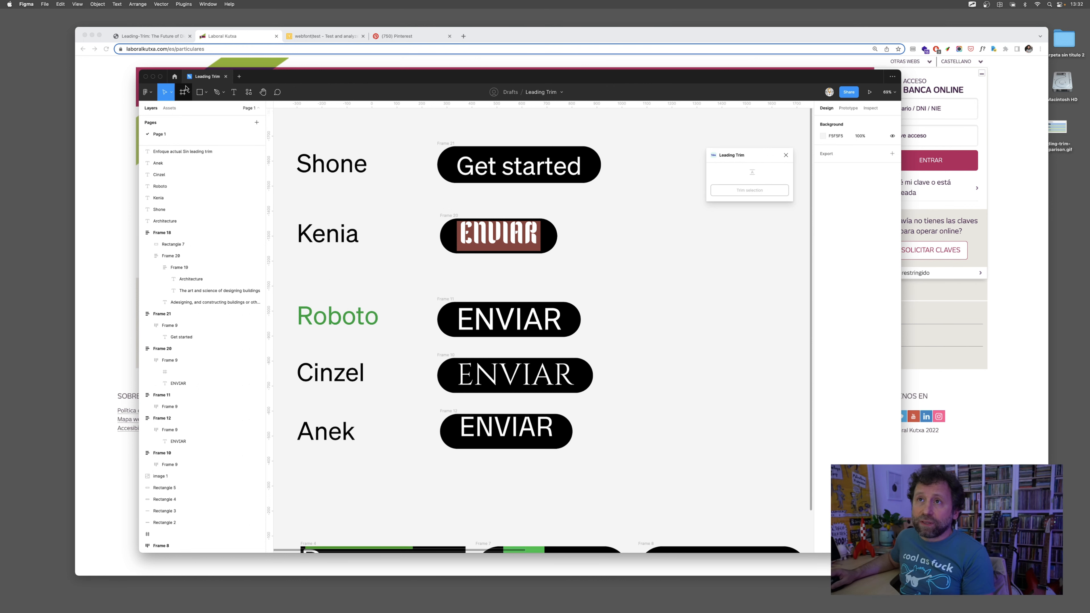
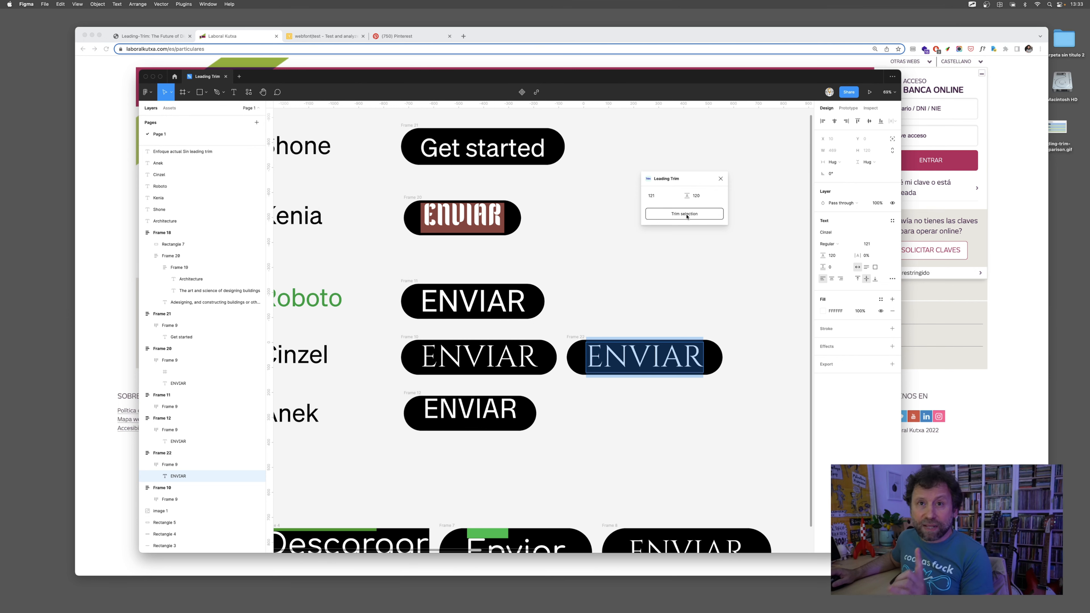
Apply Leading Trim to the ENVIAR text in the duplicated Cinzel button and compare it with the original button's text
scroll(624, 312, "up", 3)
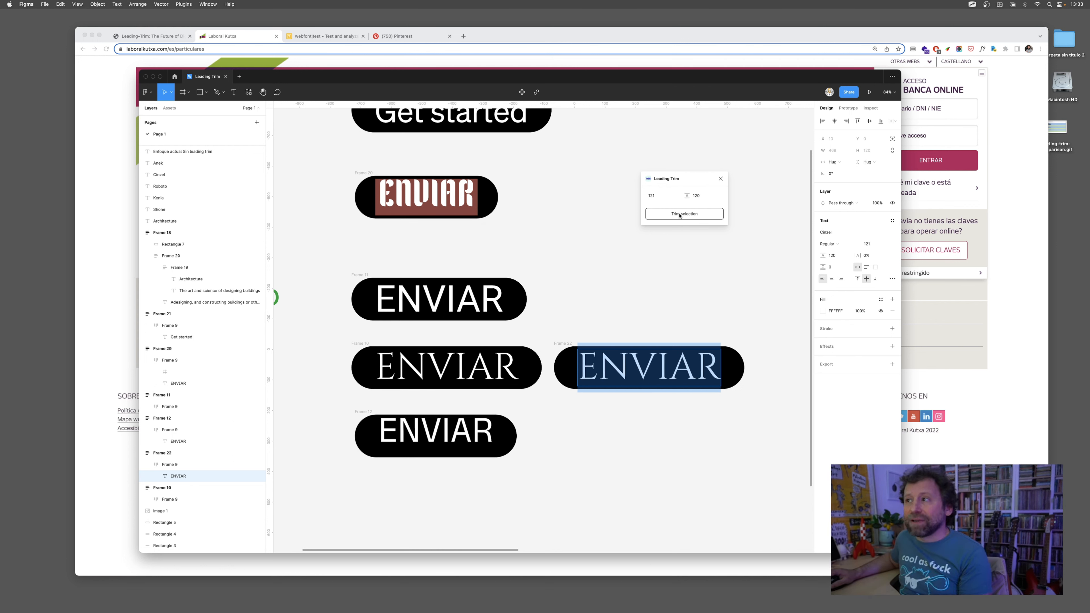
left_click(680, 214)
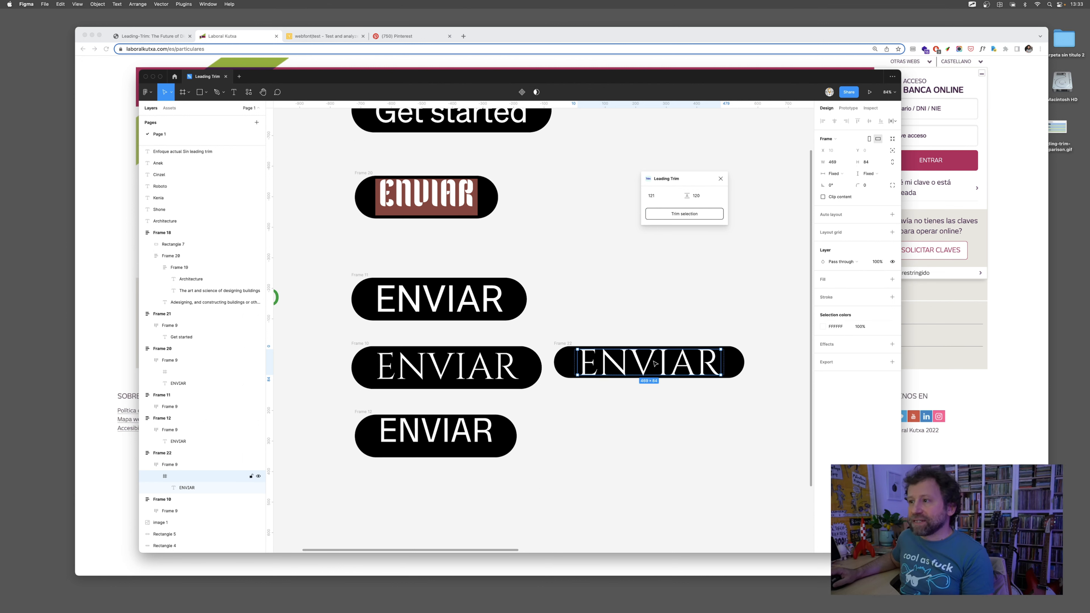
double_click(504, 373)
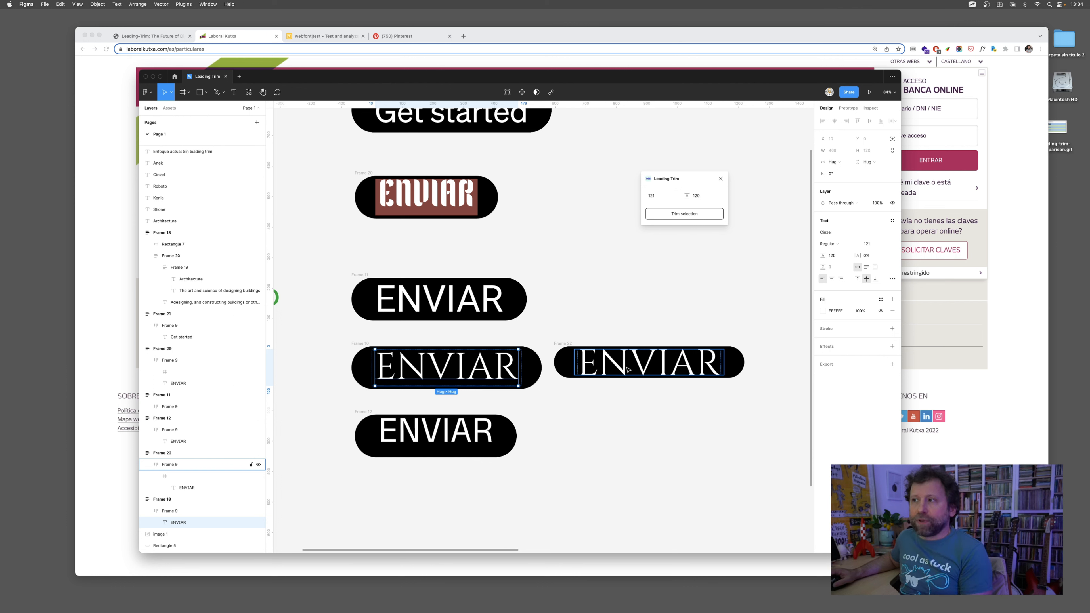
Set the vertical padding of the trimmed Cinzel ENVIAR button to 50
left_click(578, 349)
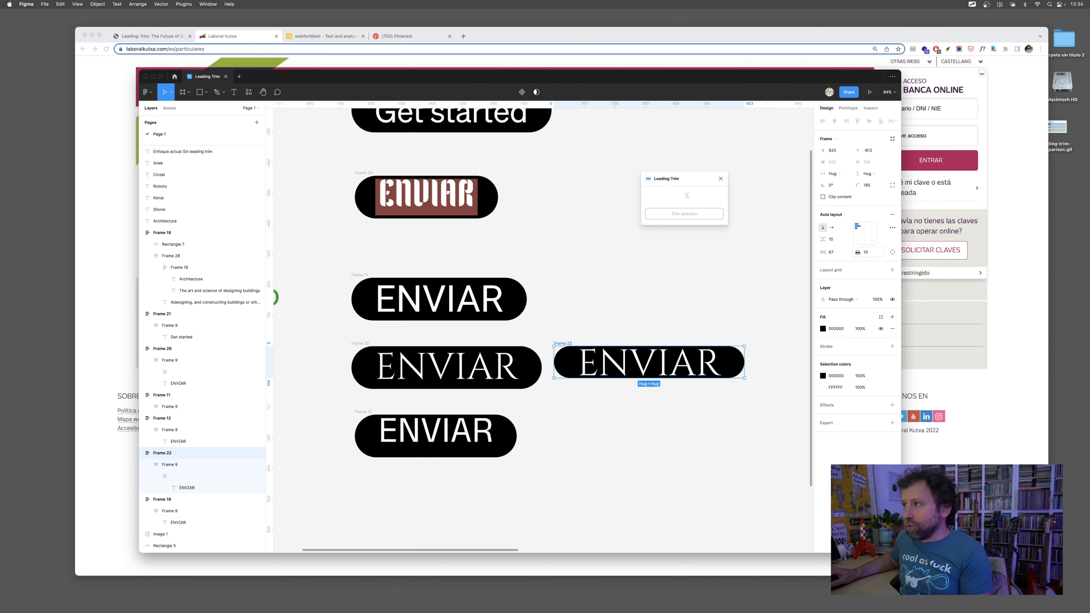
left_click_drag(858, 252, 886, 252)
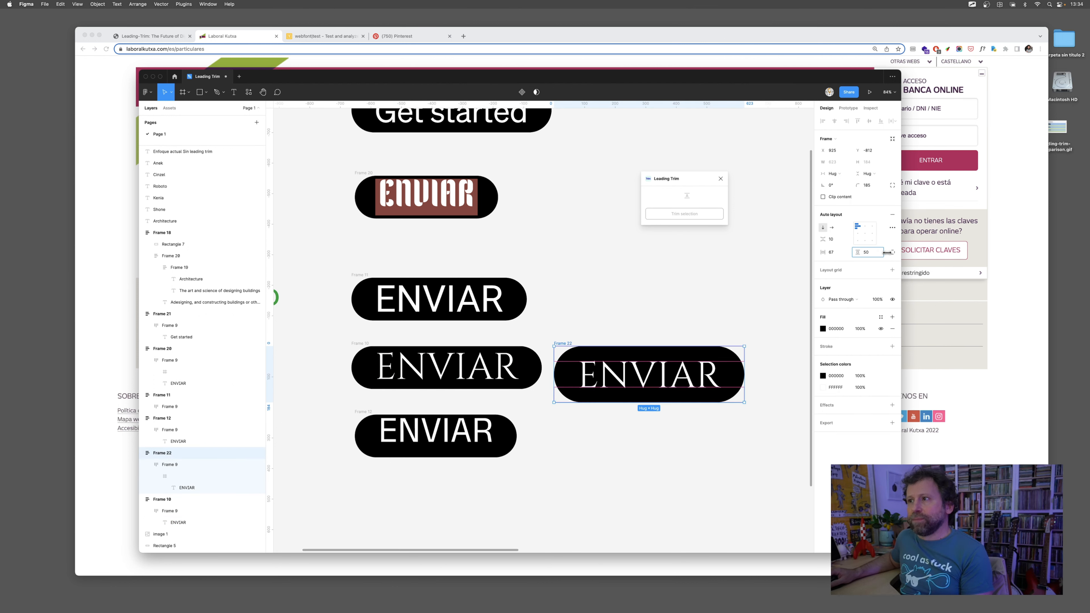
left_click(674, 356)
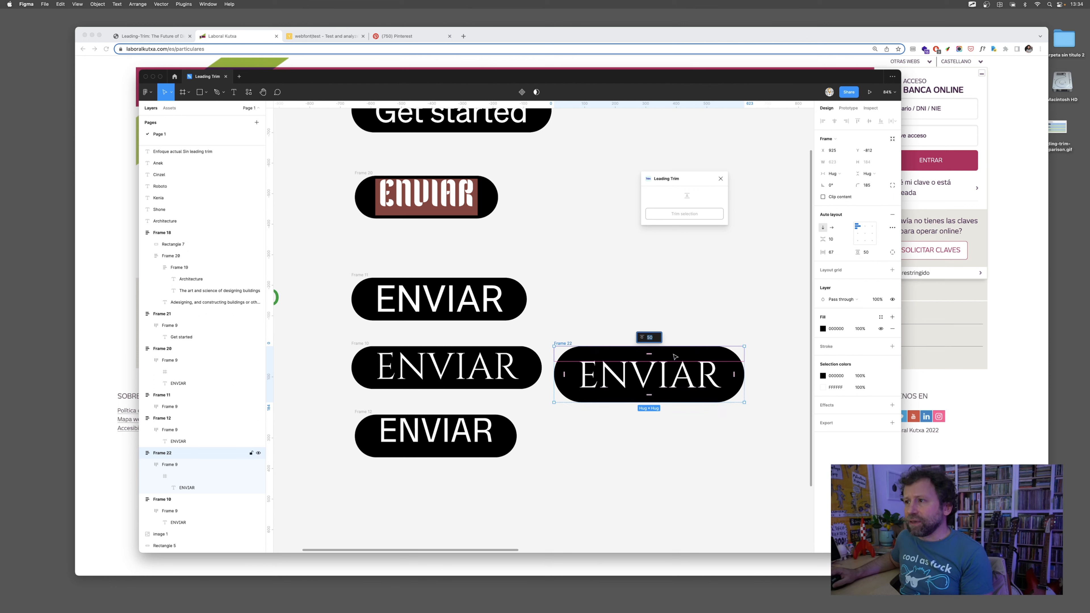
Check the bottom padding of the trimmed Cinzel ENVIAR button and move it level with the original button
left_click(668, 399)
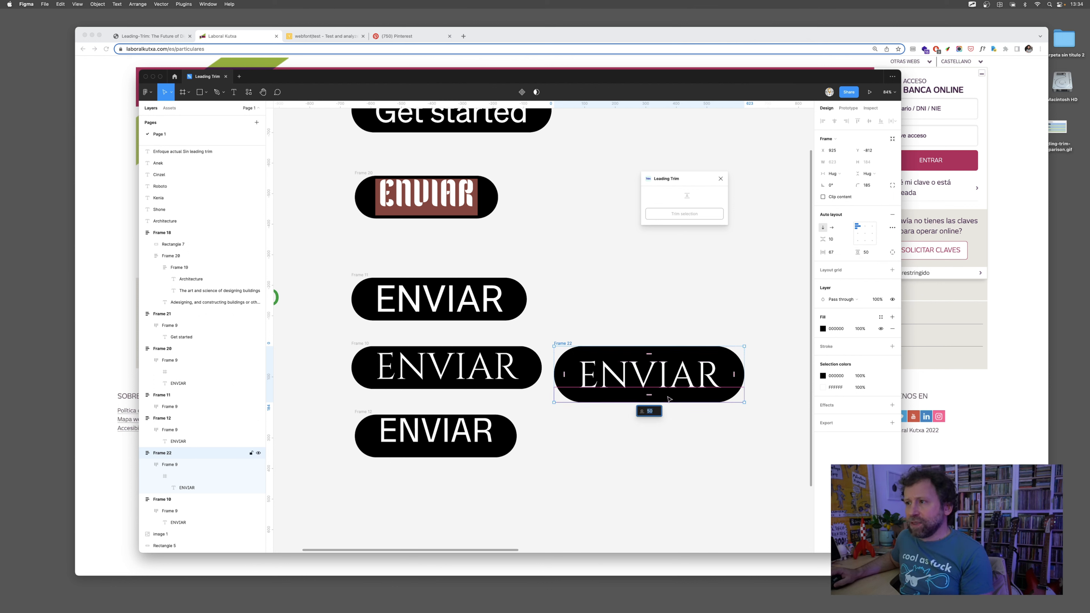
left_click(660, 322)
left_click(577, 346)
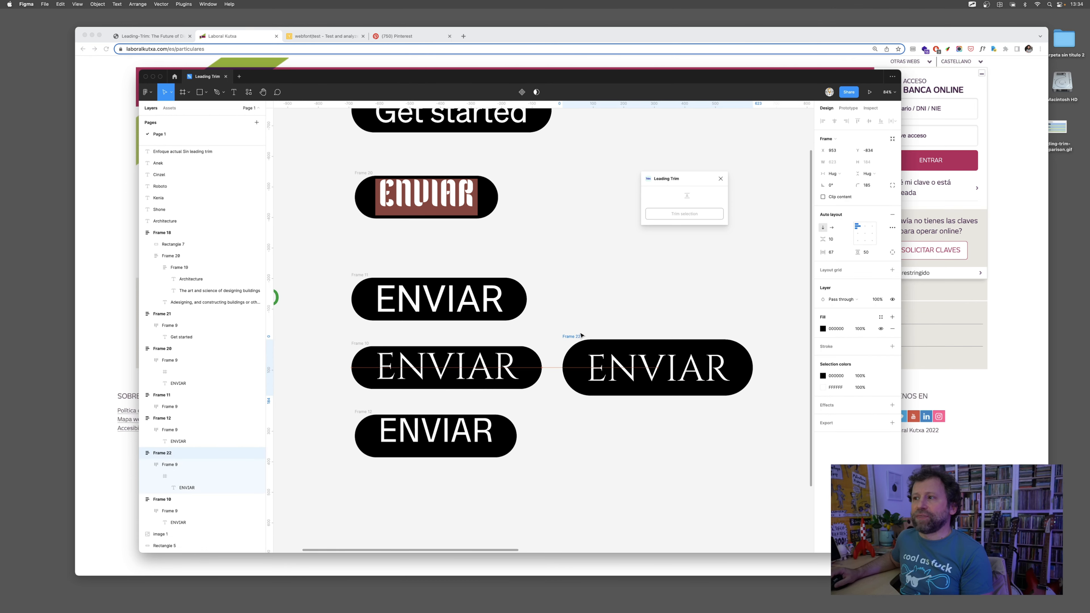
scroll(596, 397, "down", 3)
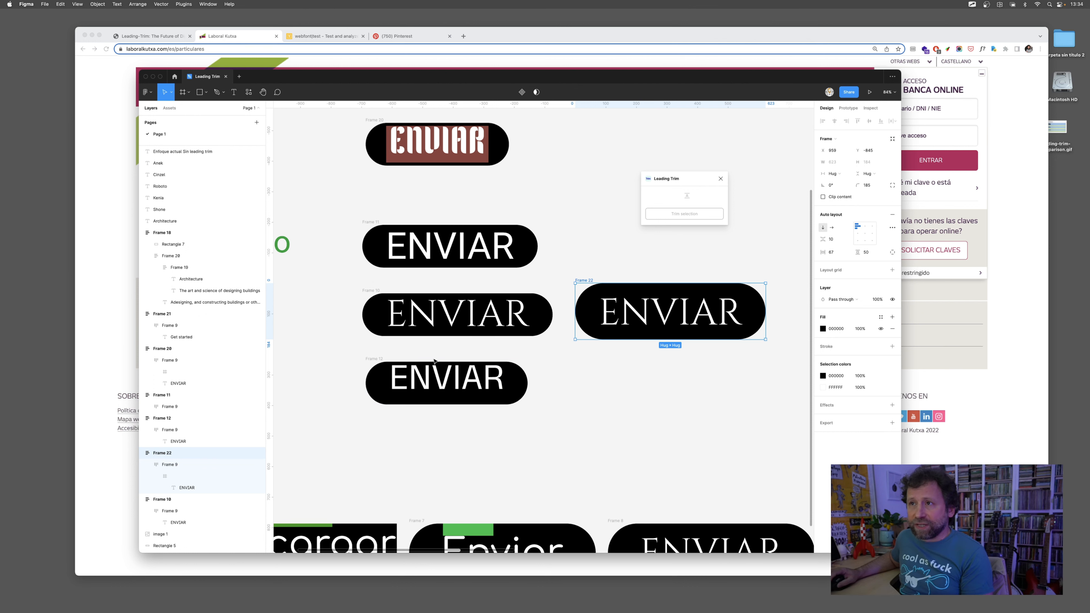
left_click(557, 429)
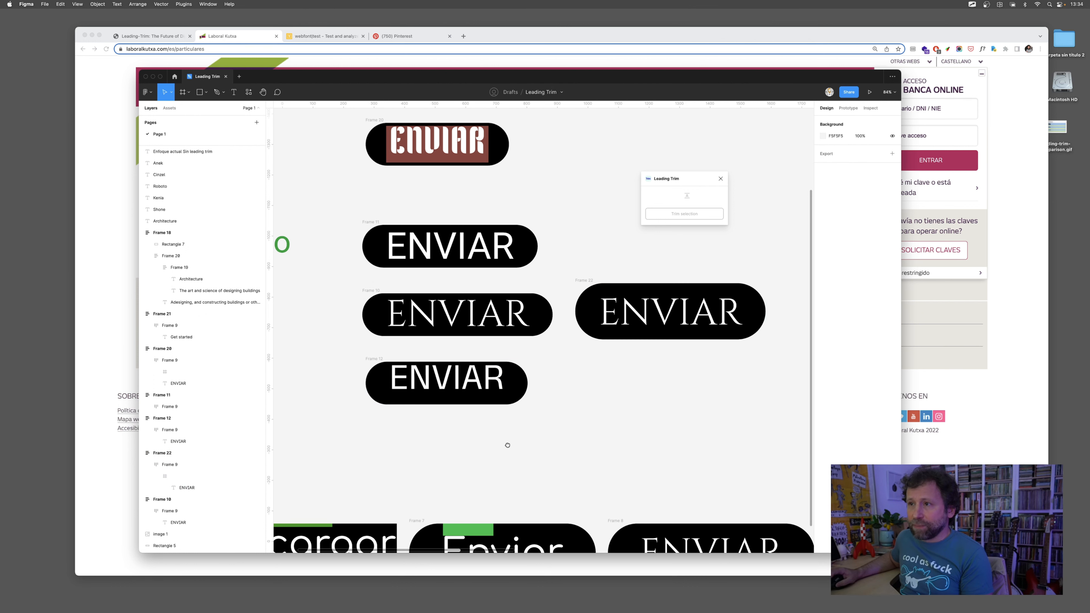
Examine the space above and below the text in the Anek, Descargar, Enviar and ENVIAR example buttons
left_click_drag(507, 445, 572, 292)
scroll(532, 240, "up", 3)
scroll(531, 240, "right", 4)
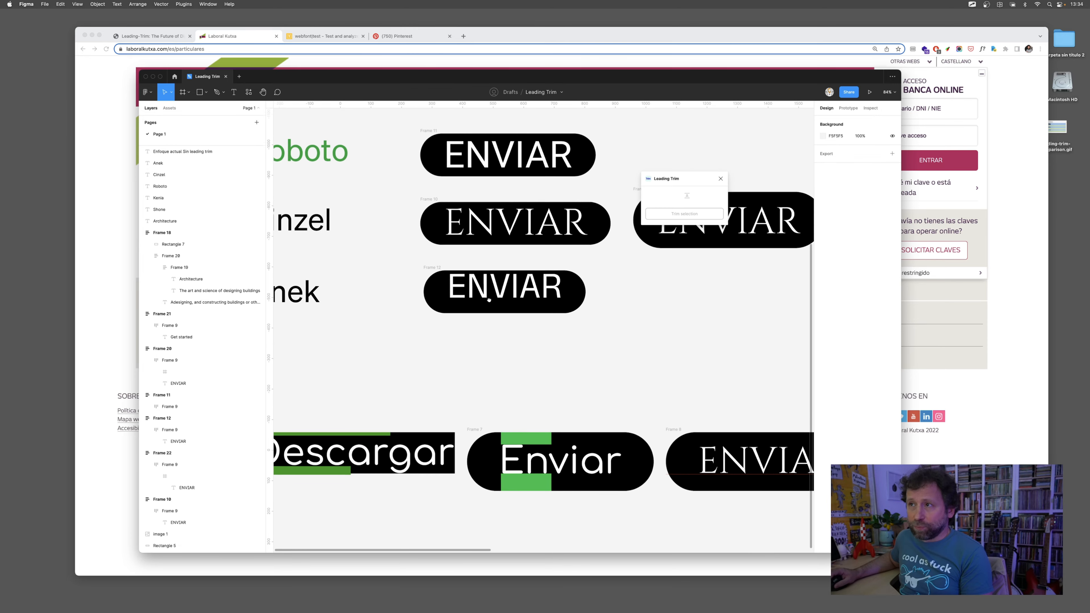
scroll(555, 345, "left", 3)
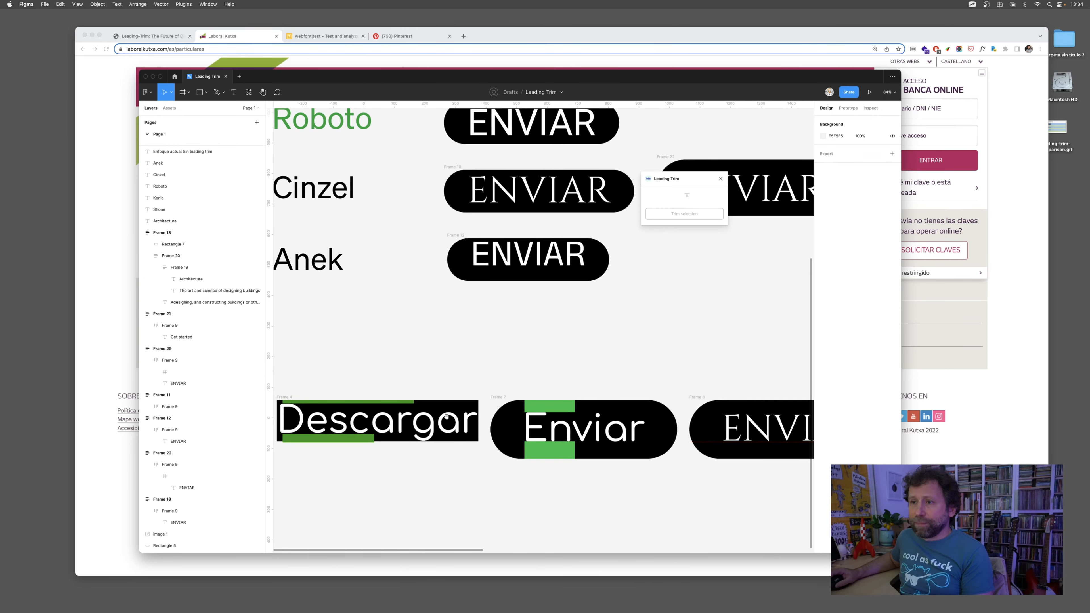
scroll(403, 410, "up", 5, "ctrl")
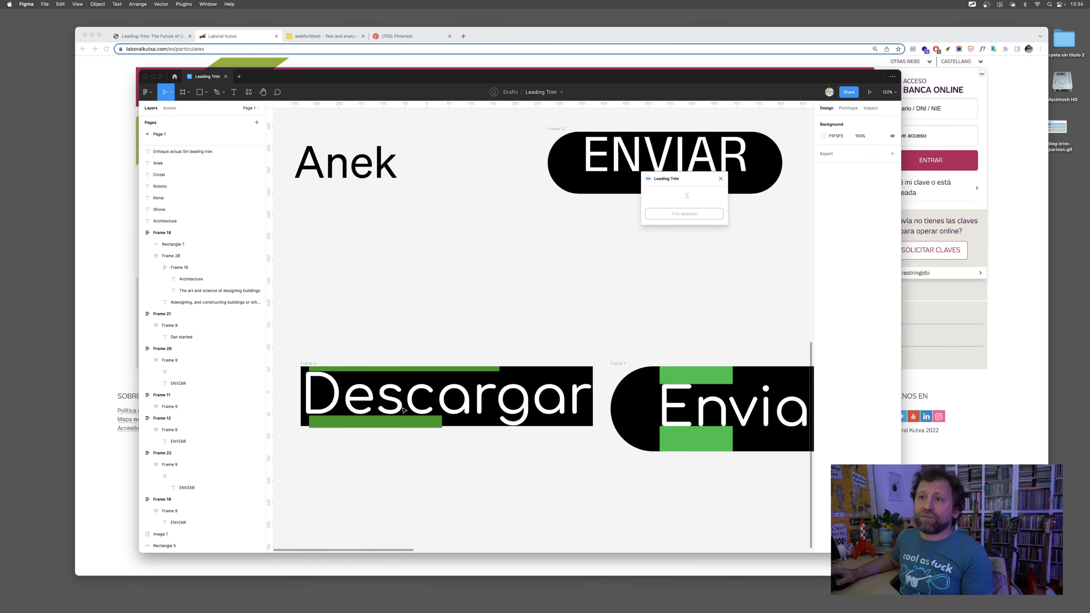
scroll(403, 410, "down", 3, "ctrl")
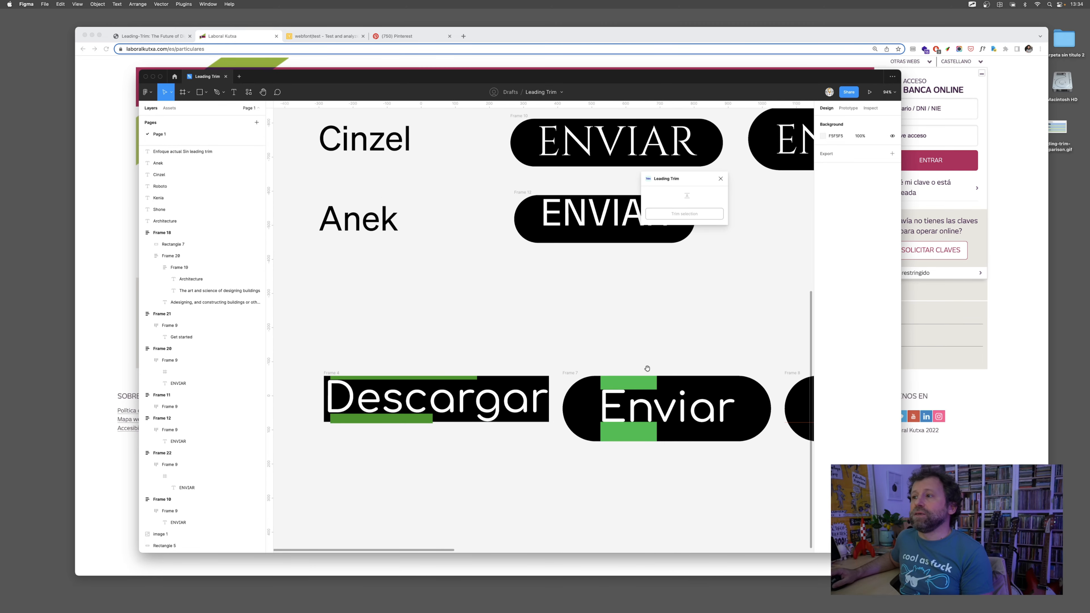
scroll(403, 410, "right", 10)
scroll(399, 353, "left", 2)
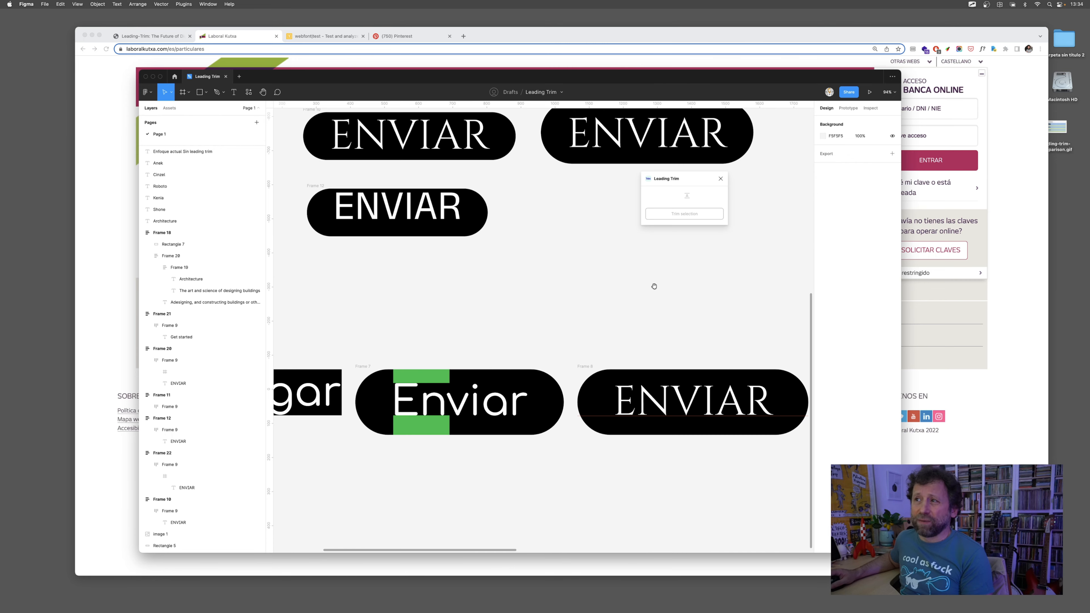
scroll(623, 296, "right", 2)
scroll(591, 280, "up", 3)
scroll(591, 280, "right", 2)
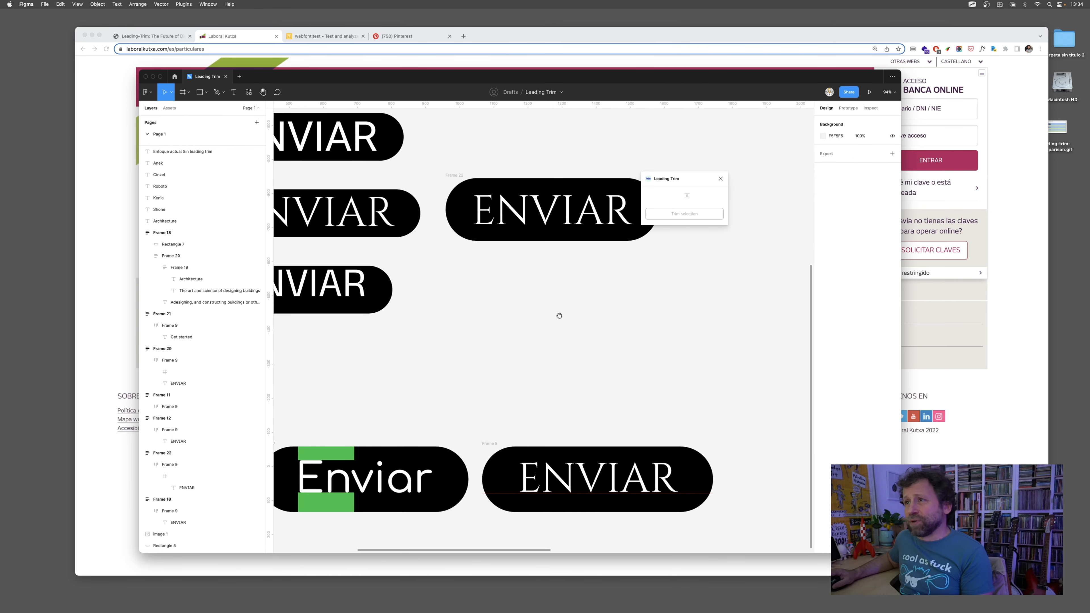
scroll(511, 343, "up", 4)
scroll(510, 343, "right", 2)
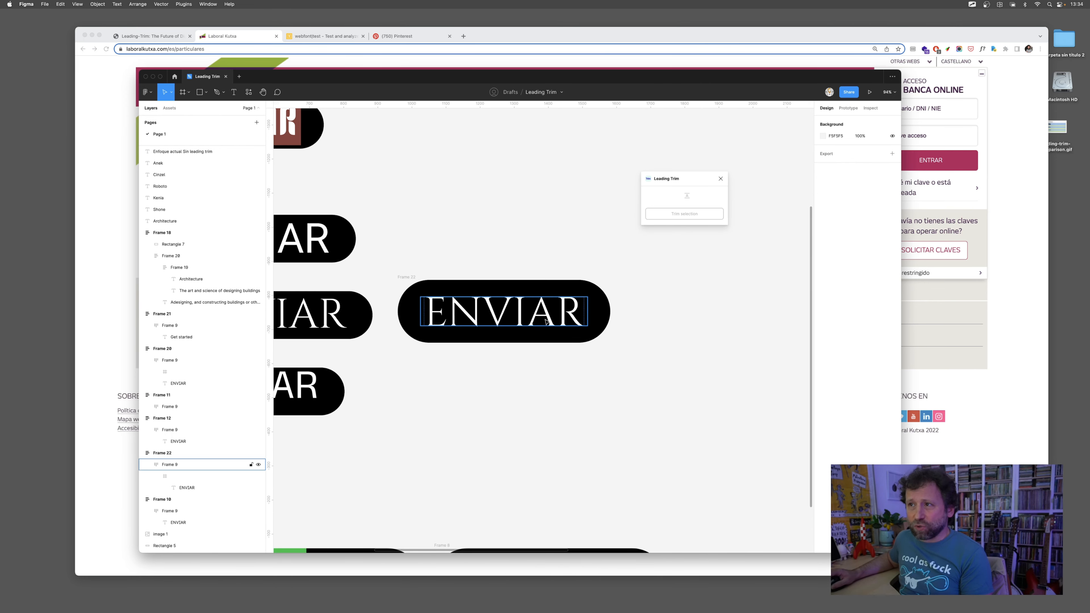
Try Leading Trim on the ENVIAR text in the Roboto button
scroll(601, 304, "up", 5)
scroll(615, 341, "left", 4)
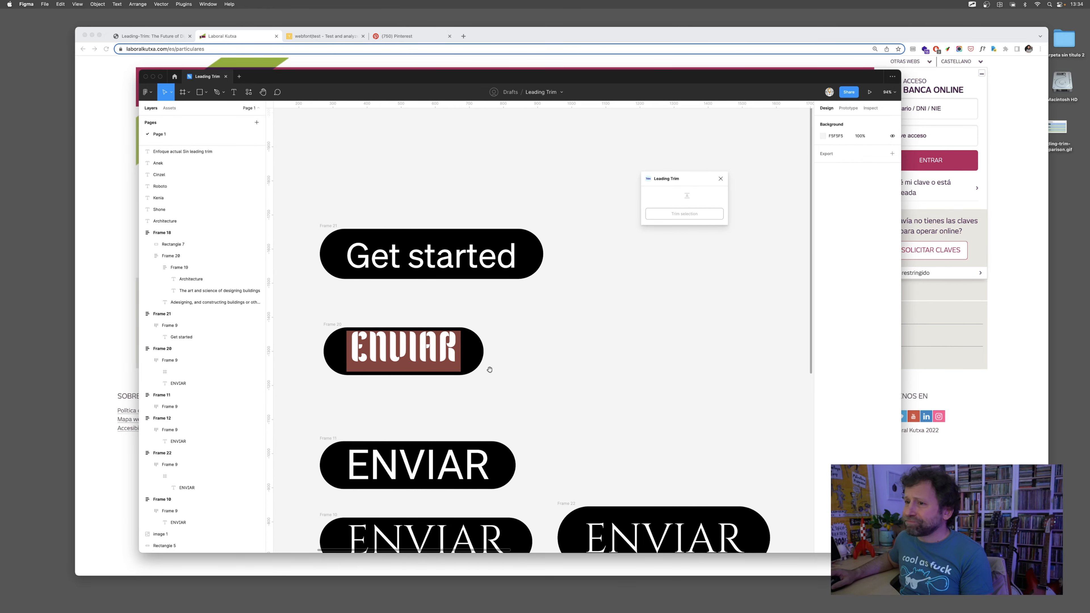
scroll(489, 369, "down", 3)
left_click(435, 381)
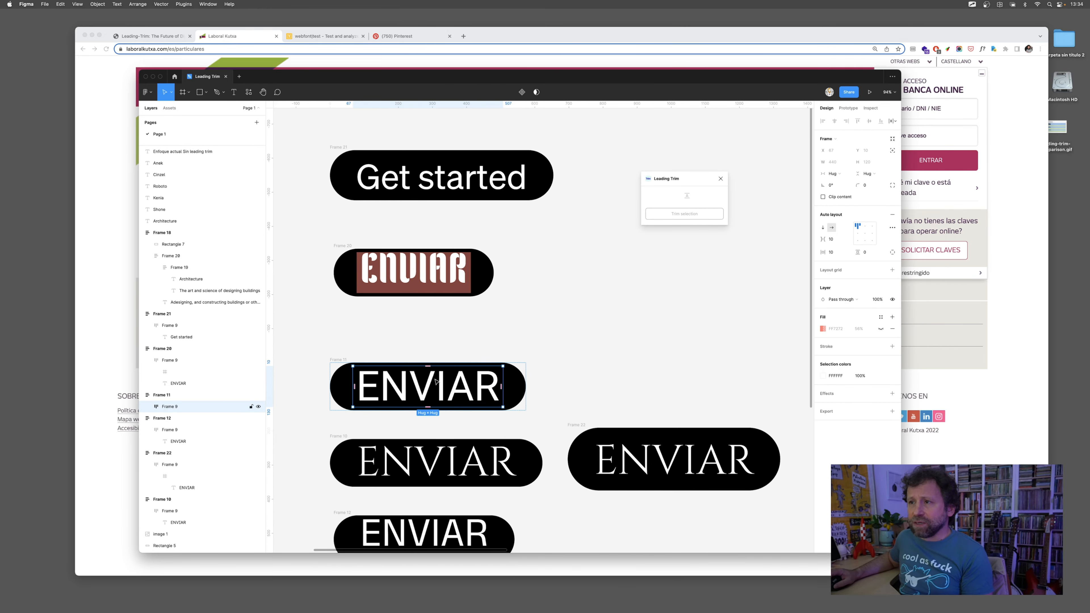
left_click(436, 381)
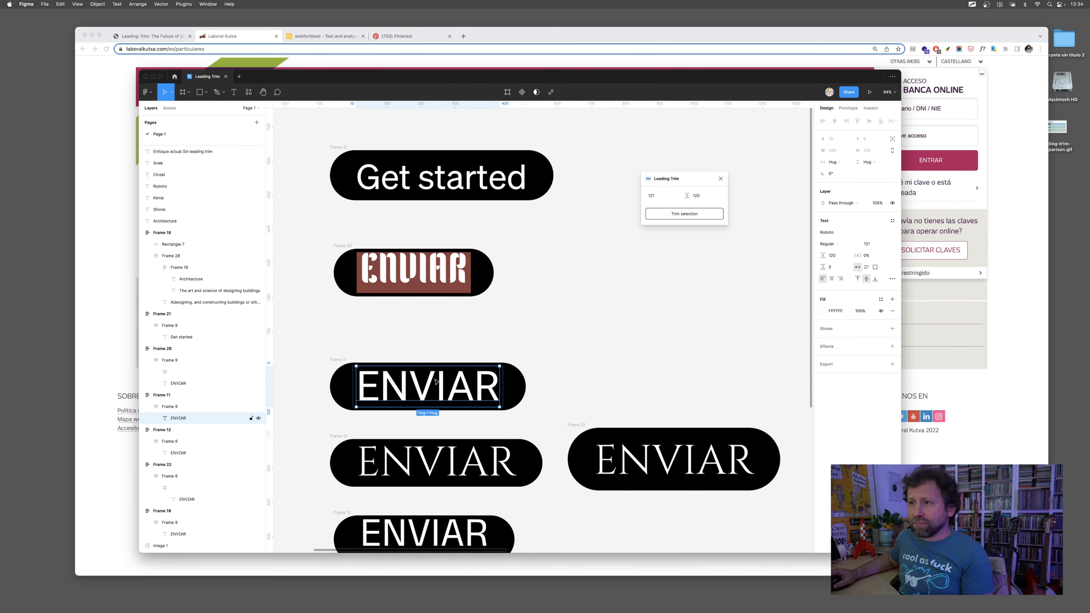
left_click(684, 214)
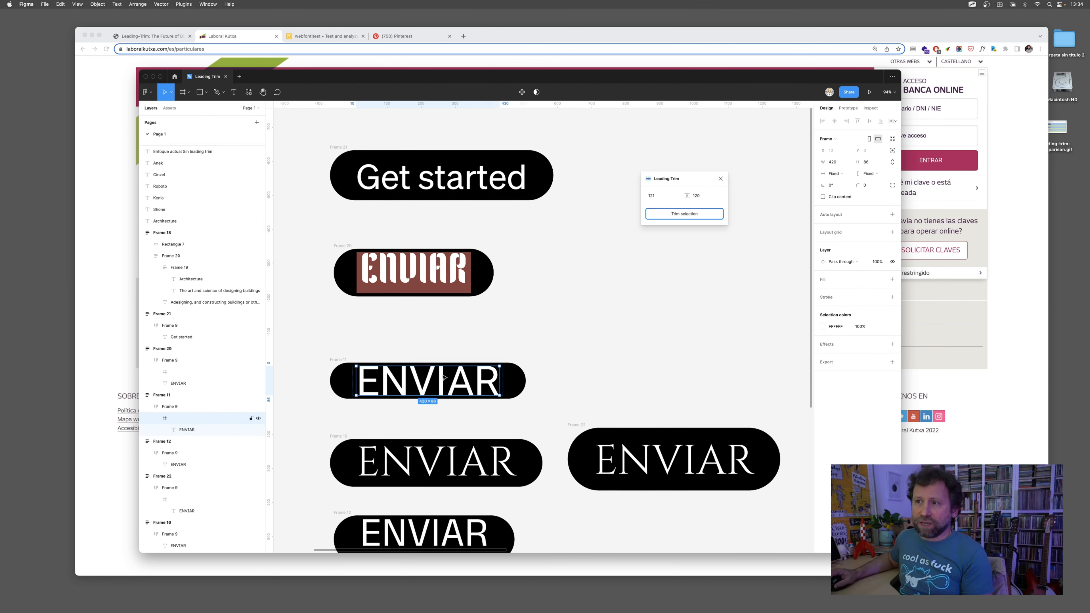
left_click(616, 370)
Undo the Leading Trim on the Roboto button's text
key("ctrl+z")
key("ctrl+z")
key("ctrl+z")
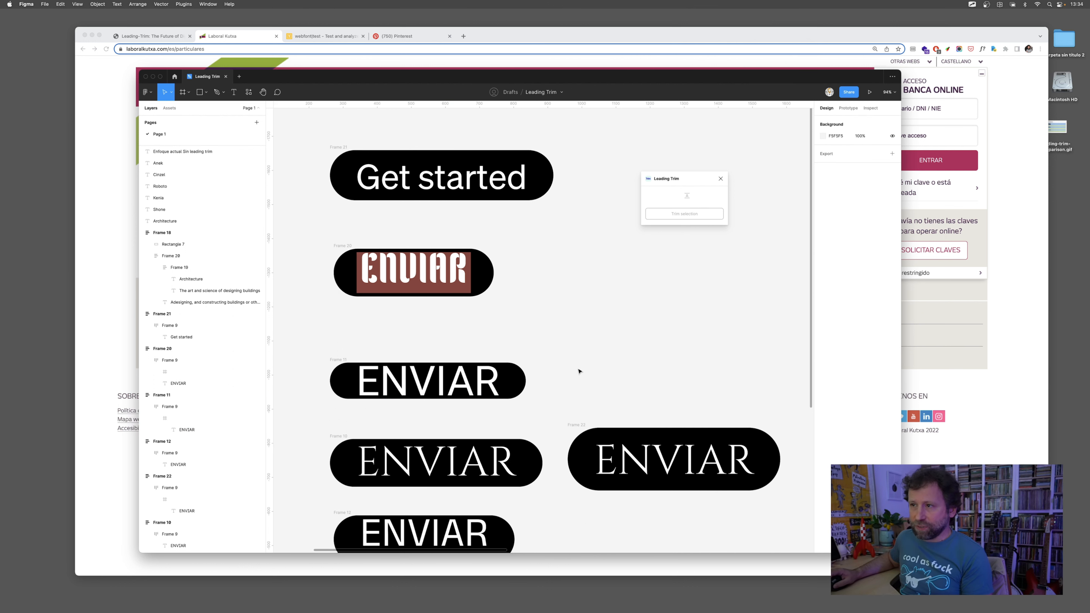
Change the Roboto button's text to "Enviar" and apply Leading Trim to it
double_click(409, 391)
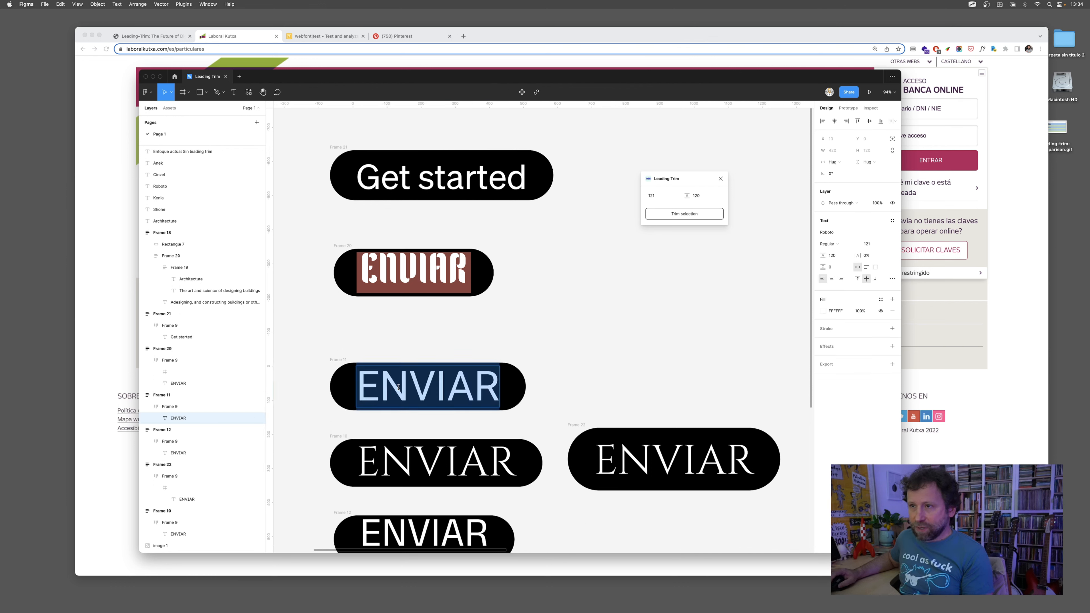
left_click_drag(379, 386, 496, 386)
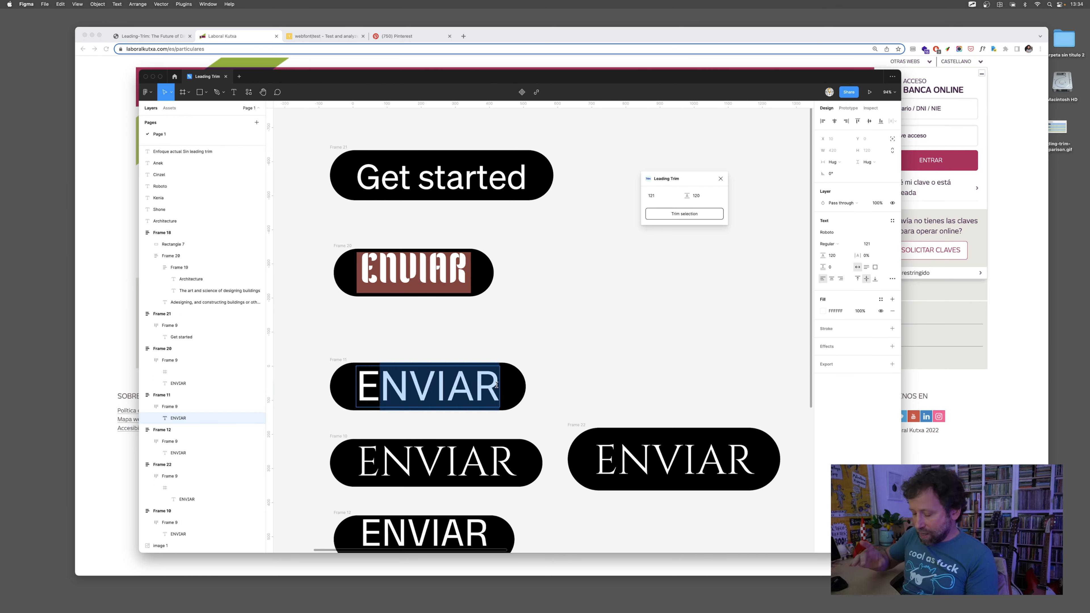
type("nviar")
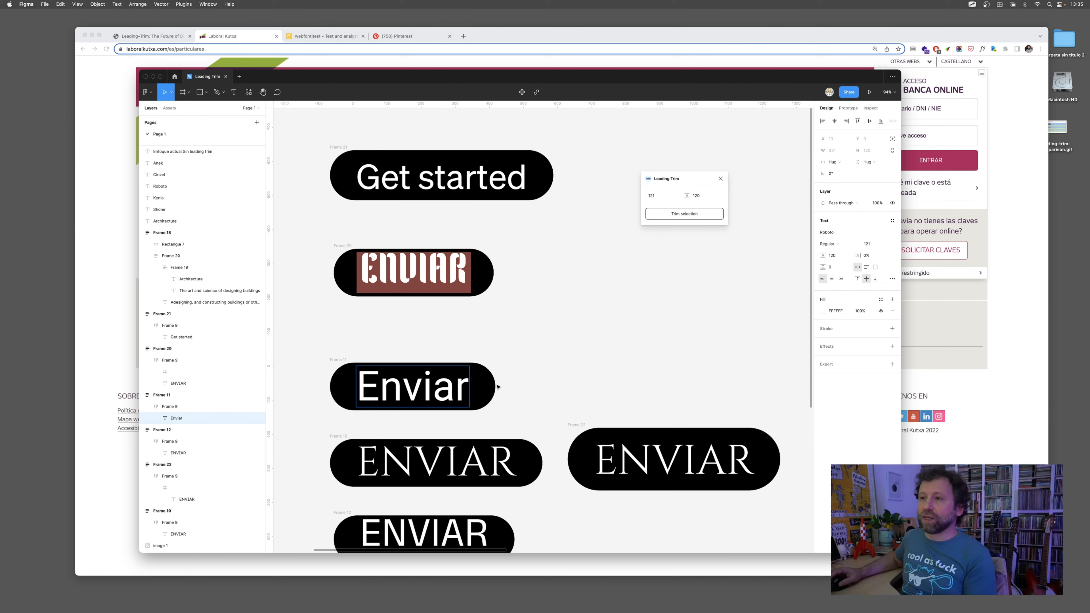
key("Escape")
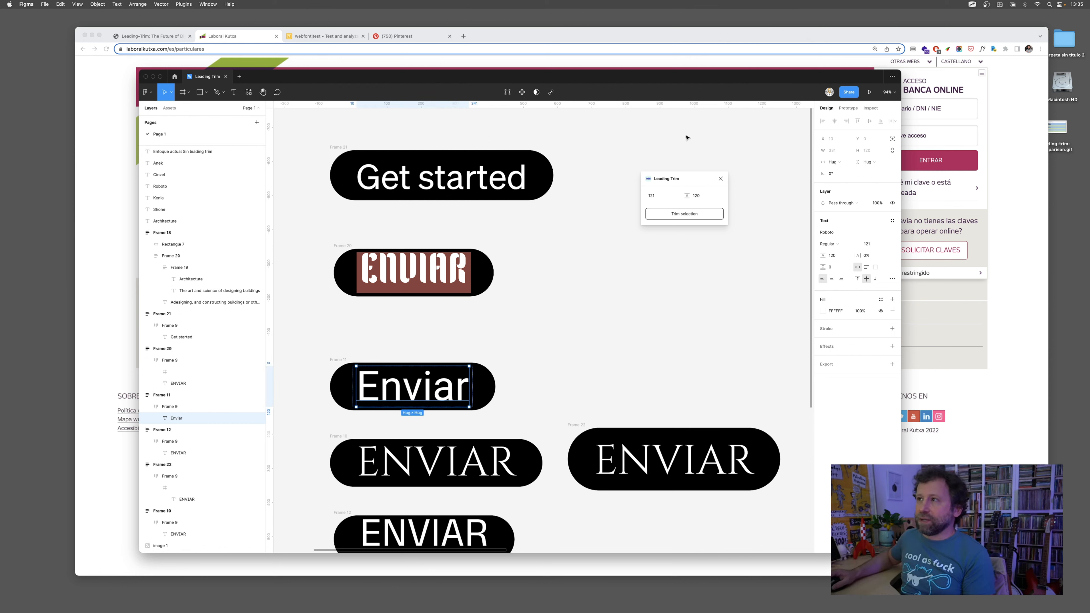
left_click(684, 213)
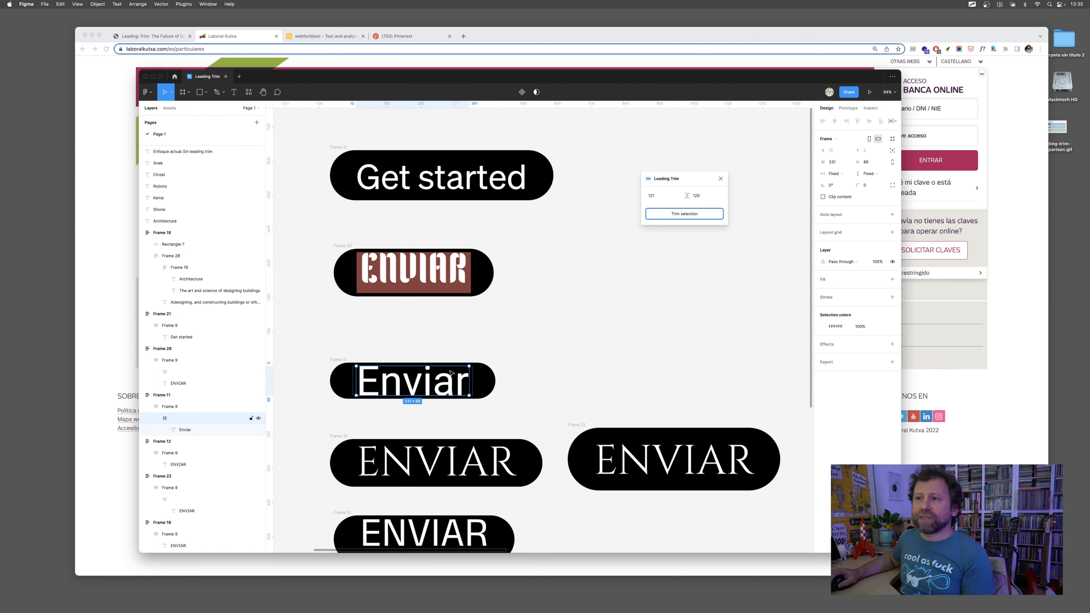
left_click(565, 360)
Select the Architecture card under the "Enfoque actual Sin leading trim" heading and examine its text spacing
scroll(612, 326, "right", 10)
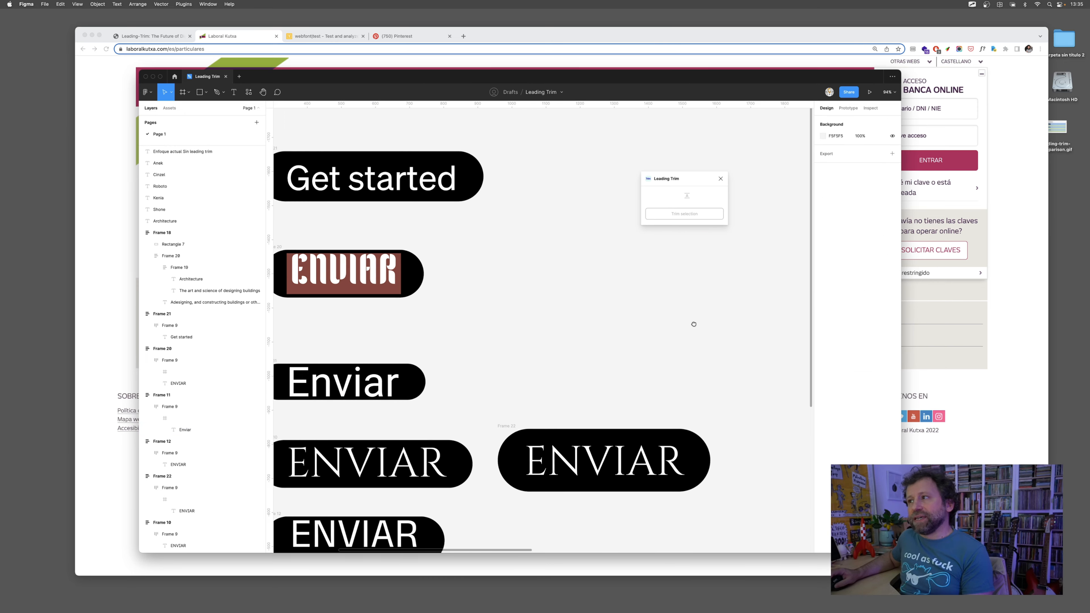
scroll(693, 361, "right", 10)
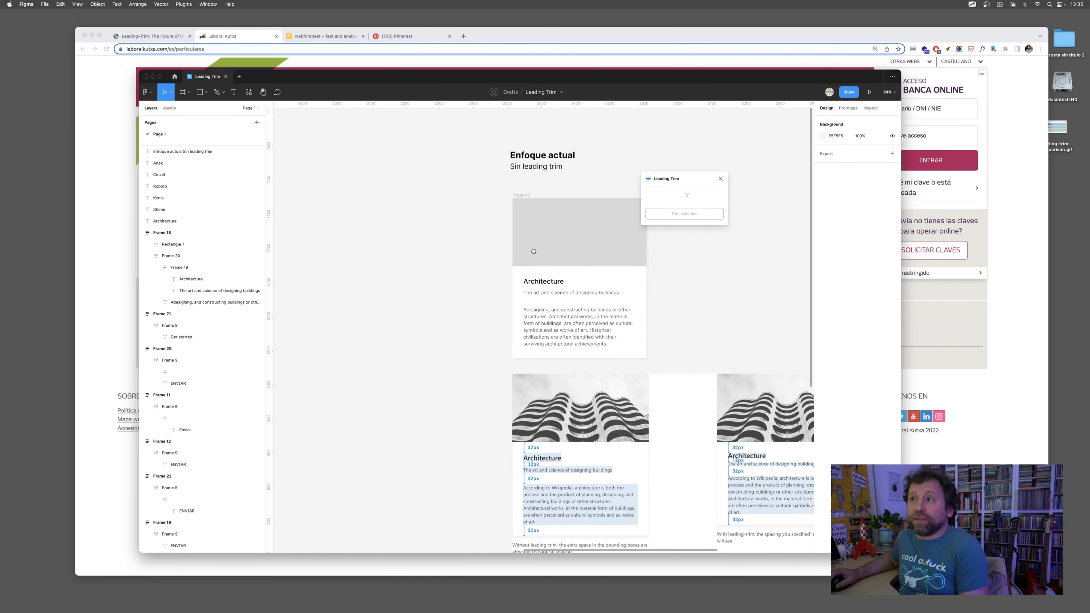
scroll(533, 251, "up", 4)
scroll(465, 325, "up", 5)
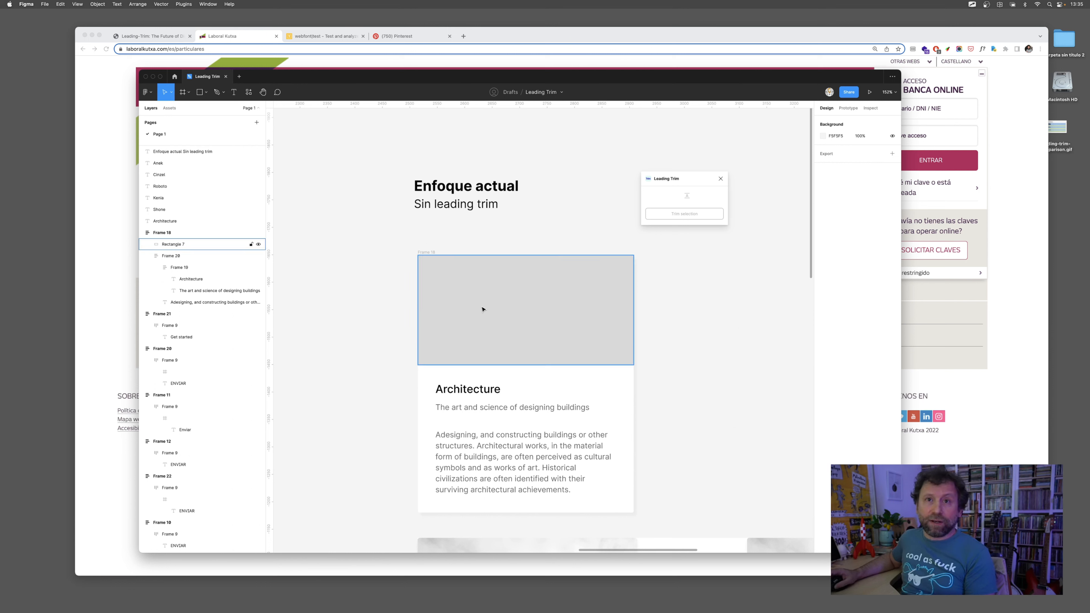
scroll(517, 301, "down", 2)
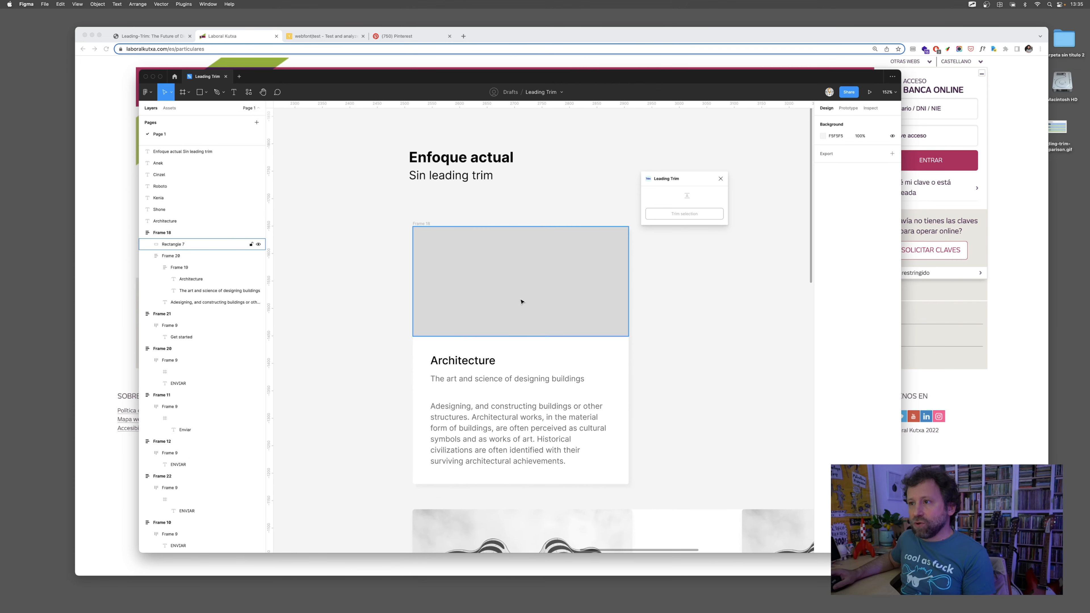
scroll(517, 307, "up", 2)
scroll(516, 309, "up", 2)
left_click(406, 199)
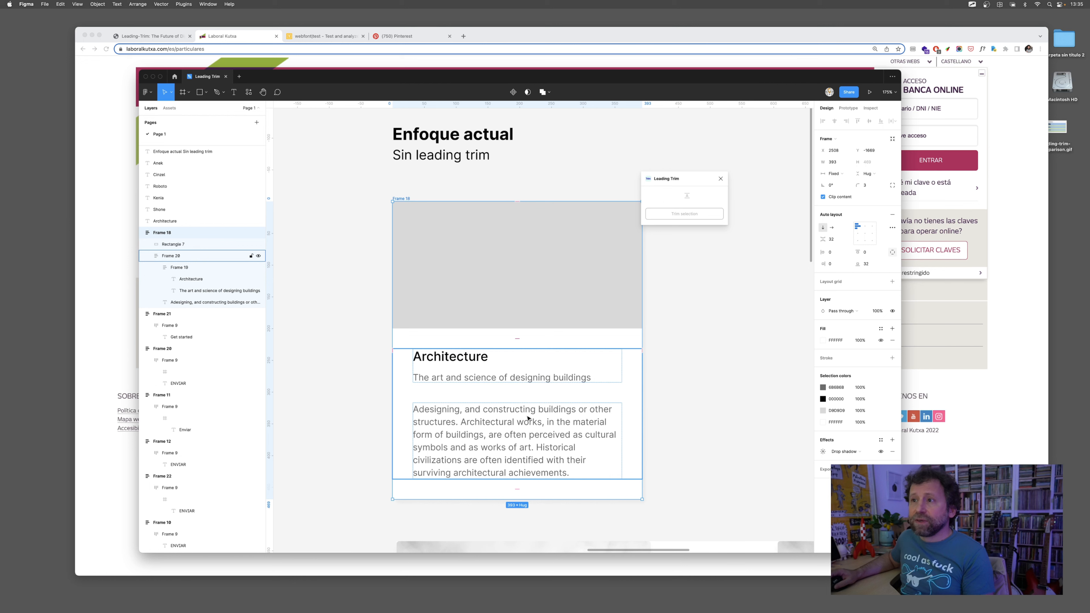
Compare the text spacing in the example cards without and with leading-trim against the Architecture card above them
scroll(560, 475, "down", 10)
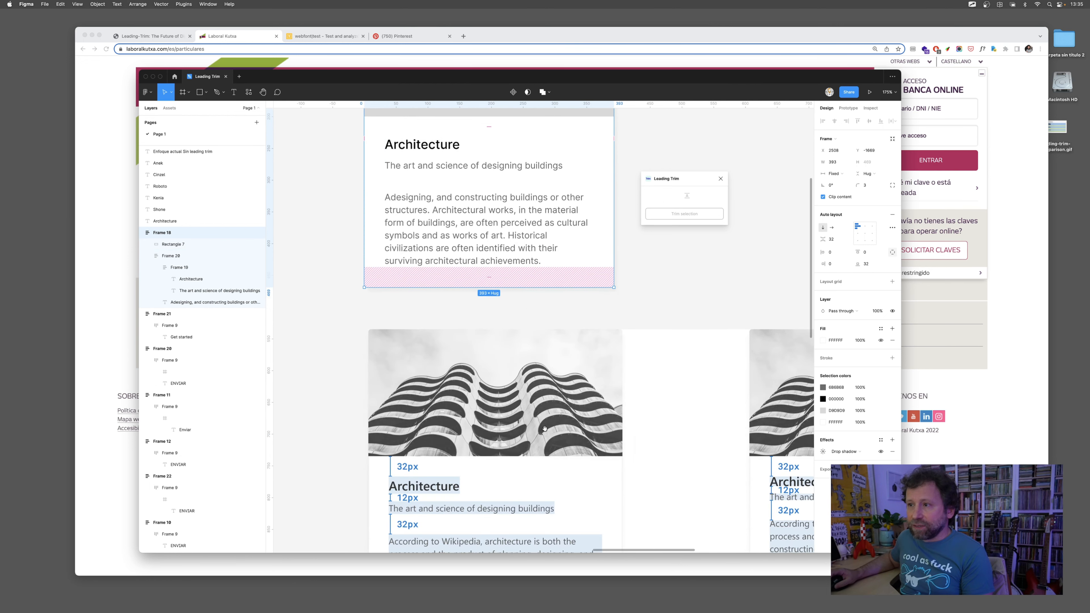
scroll(539, 303, "down", 1)
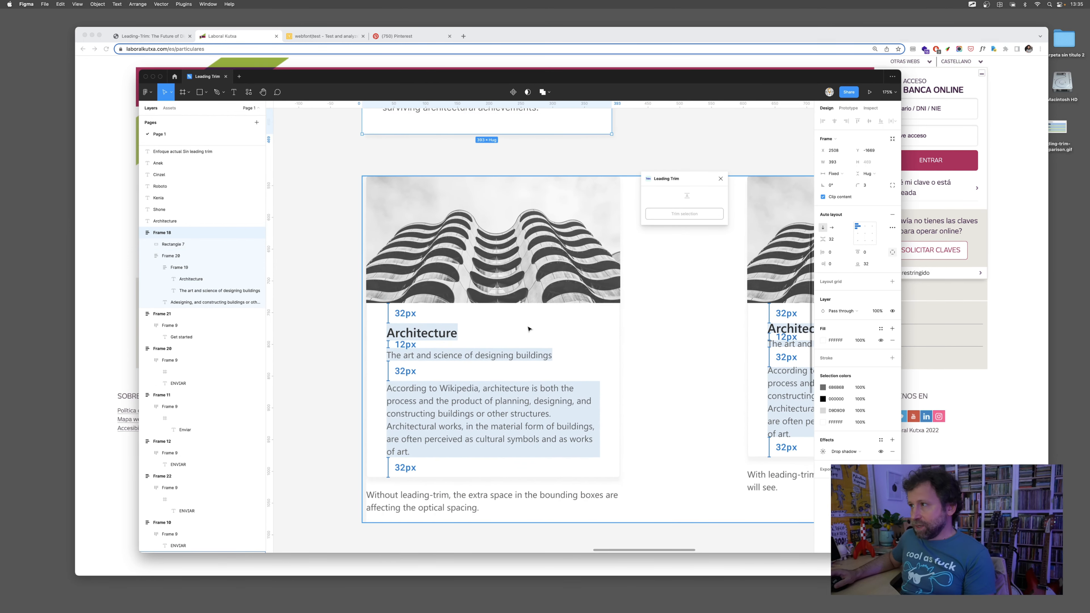
scroll(529, 329, "up", 2)
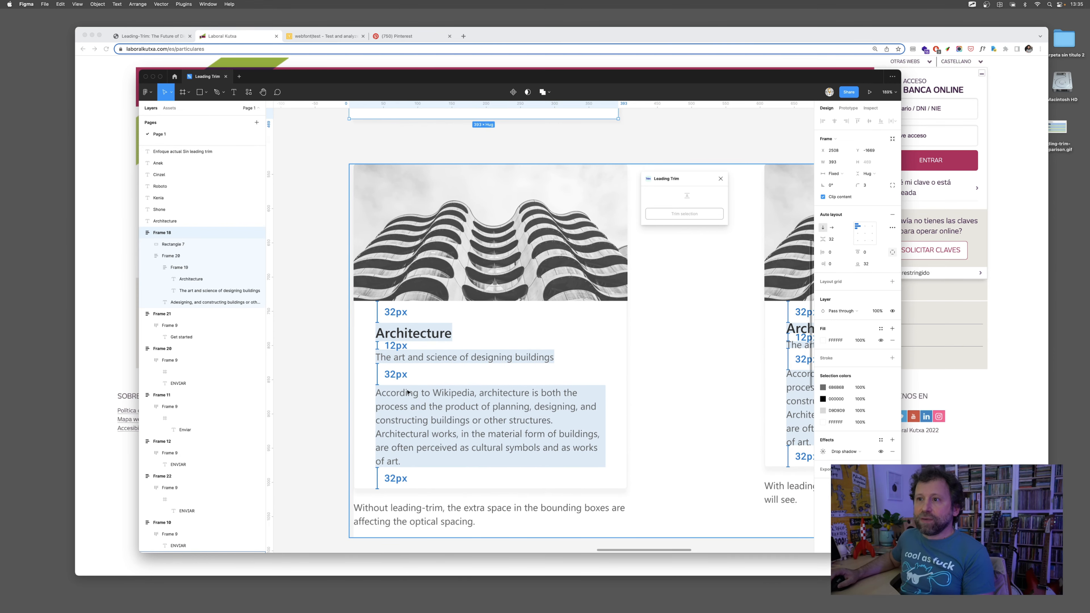
scroll(402, 358, "up", 10)
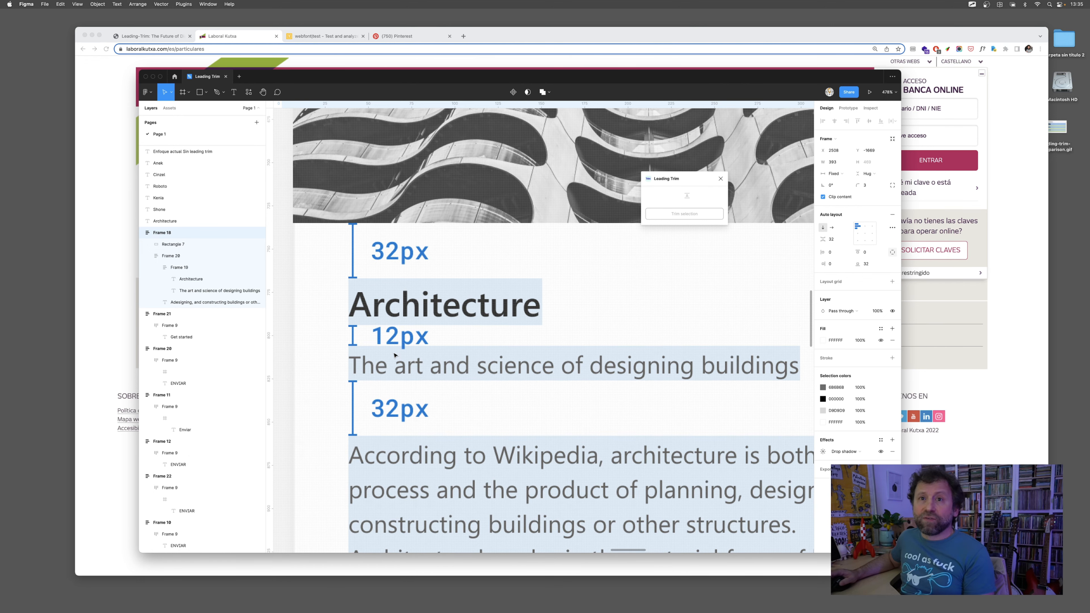
scroll(394, 354, "down", 10)
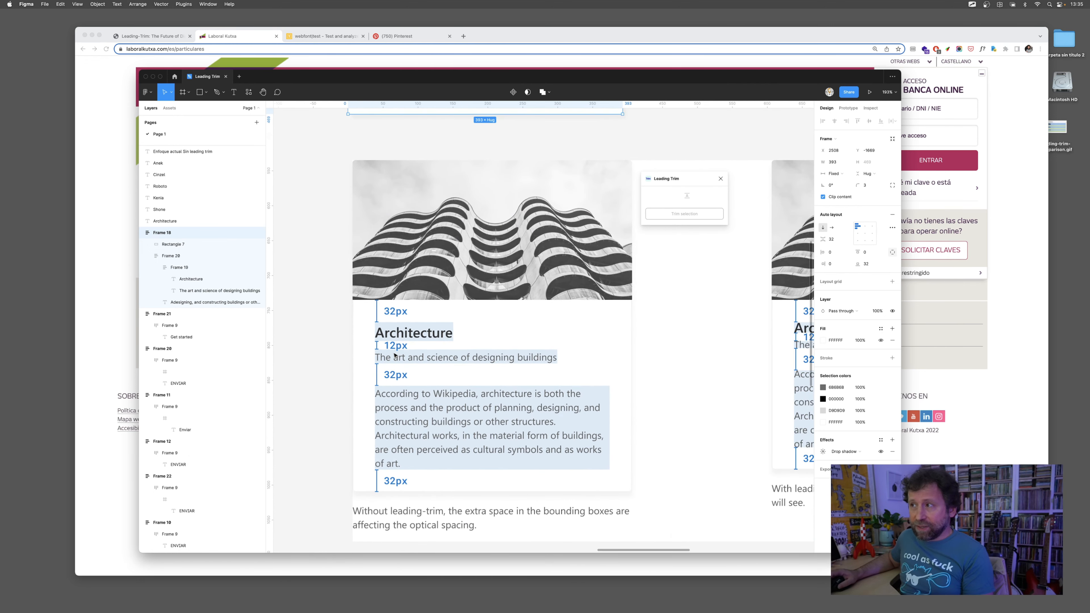
scroll(689, 382, "right", 15)
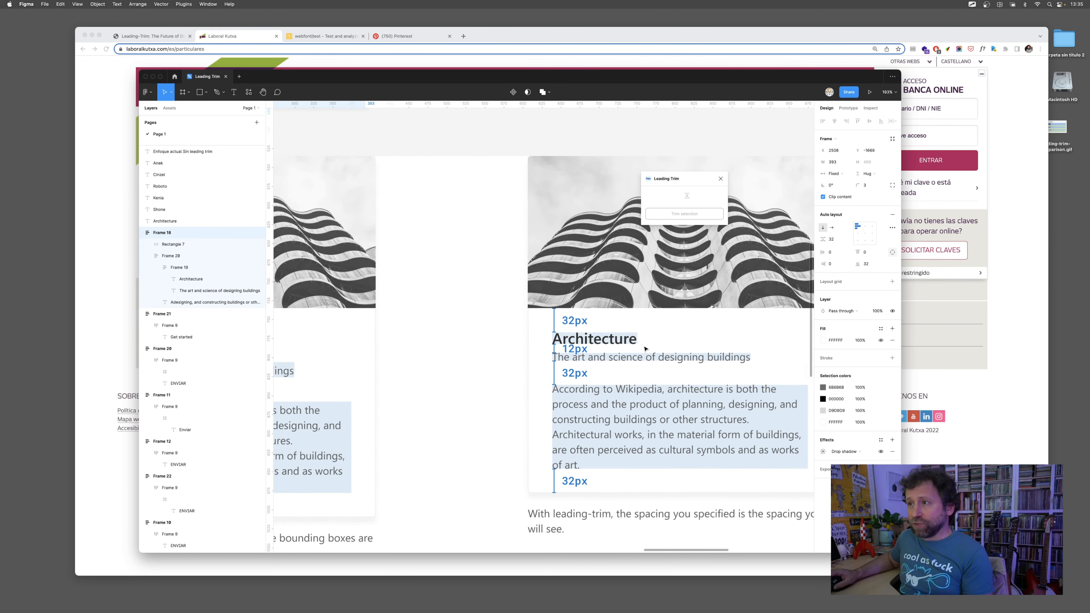
scroll(645, 349, "up", 2)
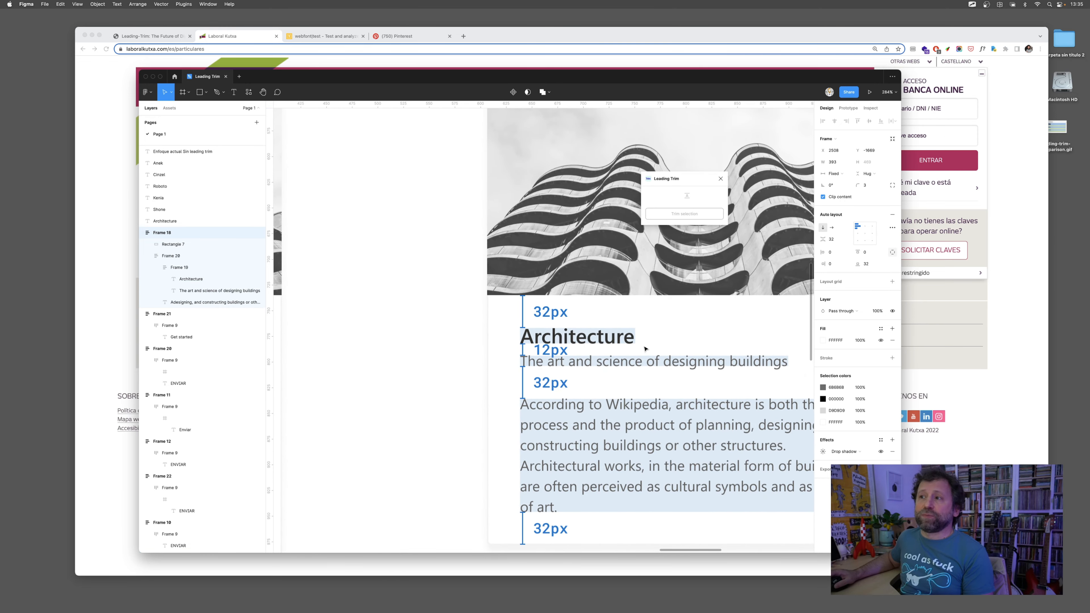
scroll(645, 349, "down", 6)
left_click_drag(480, 261, 573, 439)
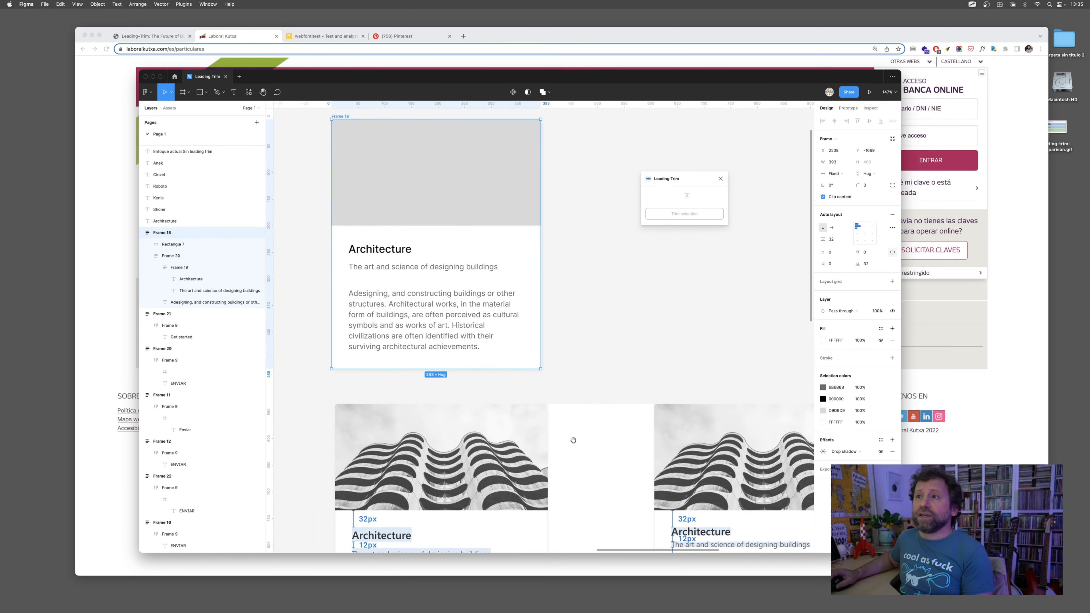
scroll(573, 440, "up", 5)
scroll(399, 172, "up", 1)
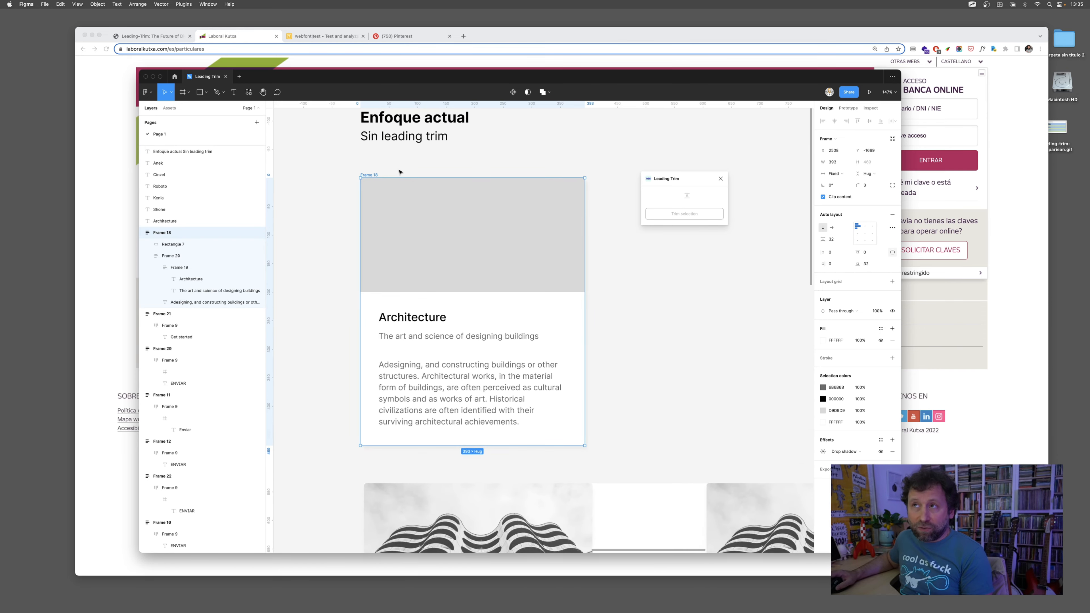
Move the Leading Trim plugin window clear of the Architecture card and examine the text box of the card's title
scroll(399, 172, "up", 4)
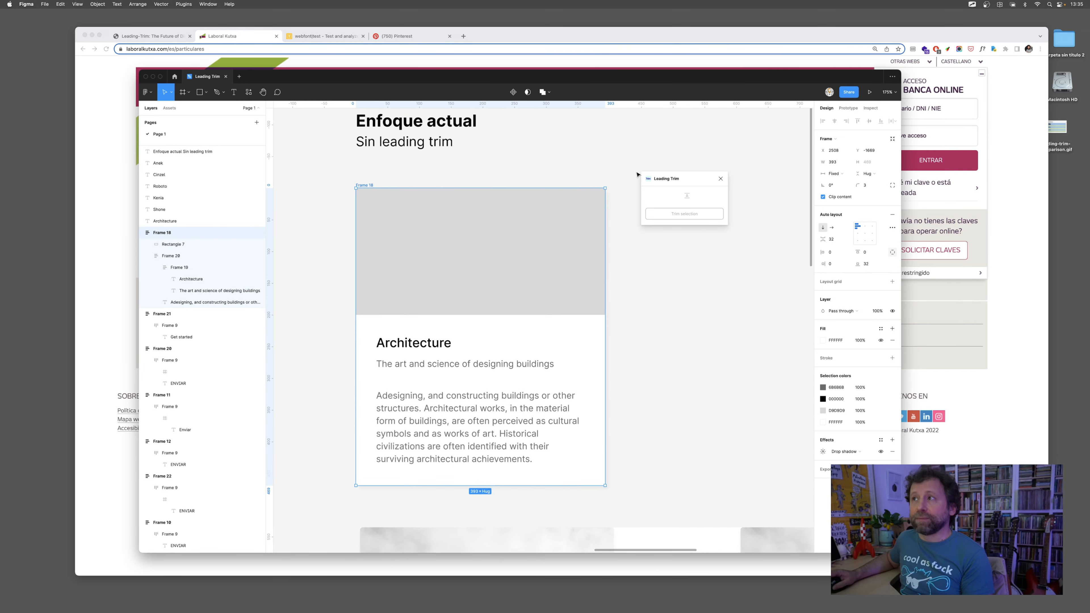
left_click_drag(667, 180, 650, 124)
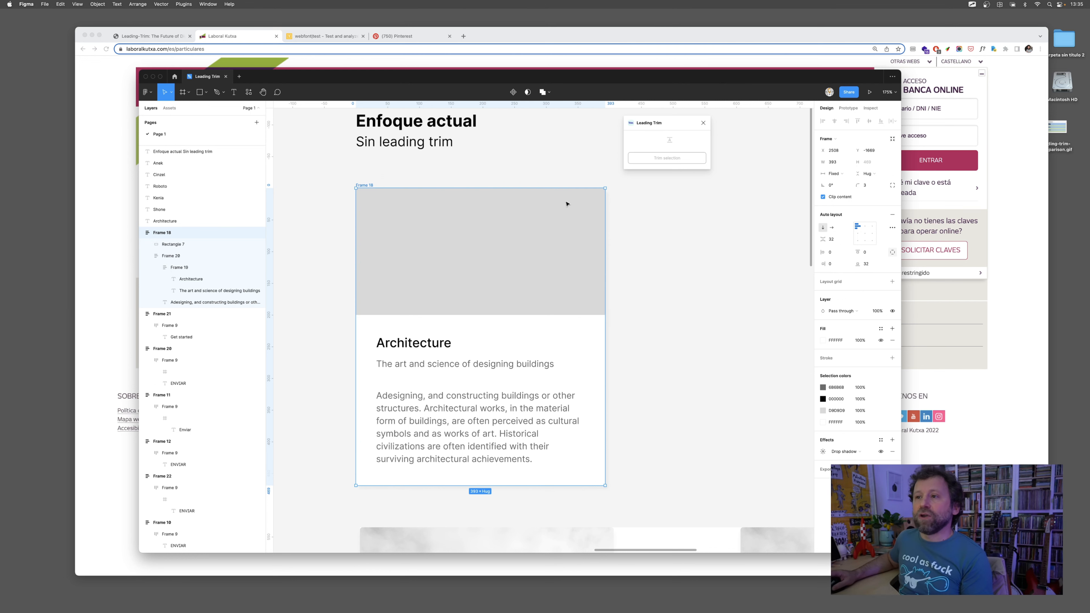
double_click(430, 347)
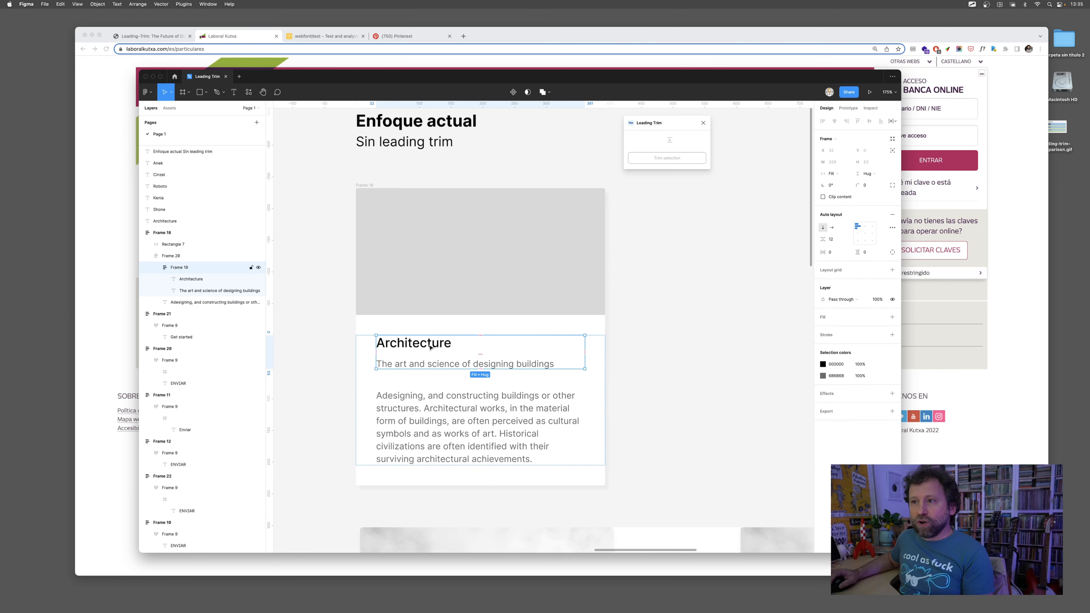
double_click(430, 348)
scroll(430, 348, "up", 10)
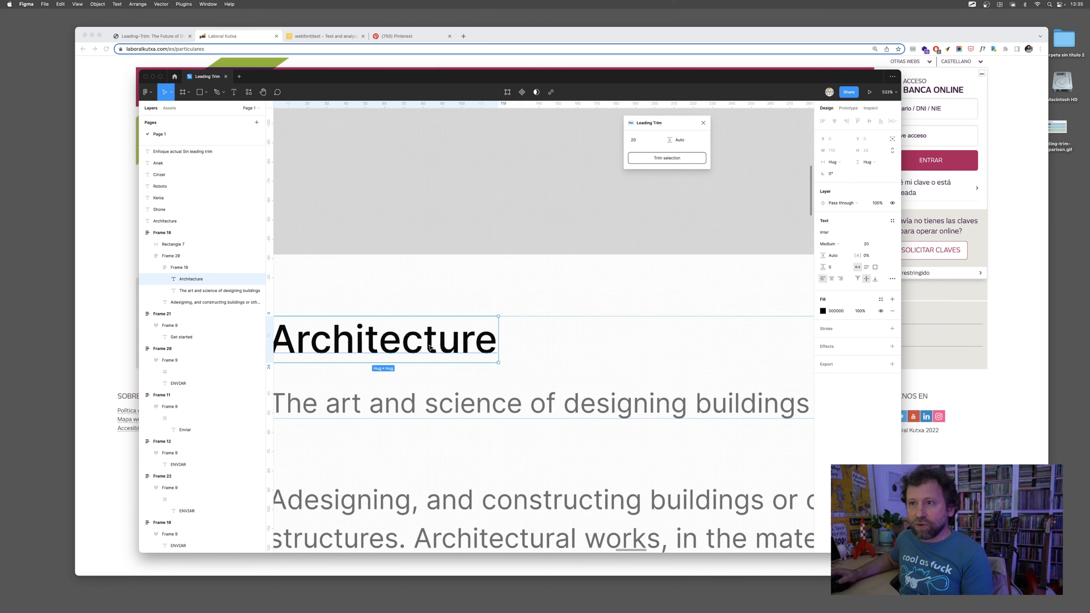
scroll(430, 348, "down", 5)
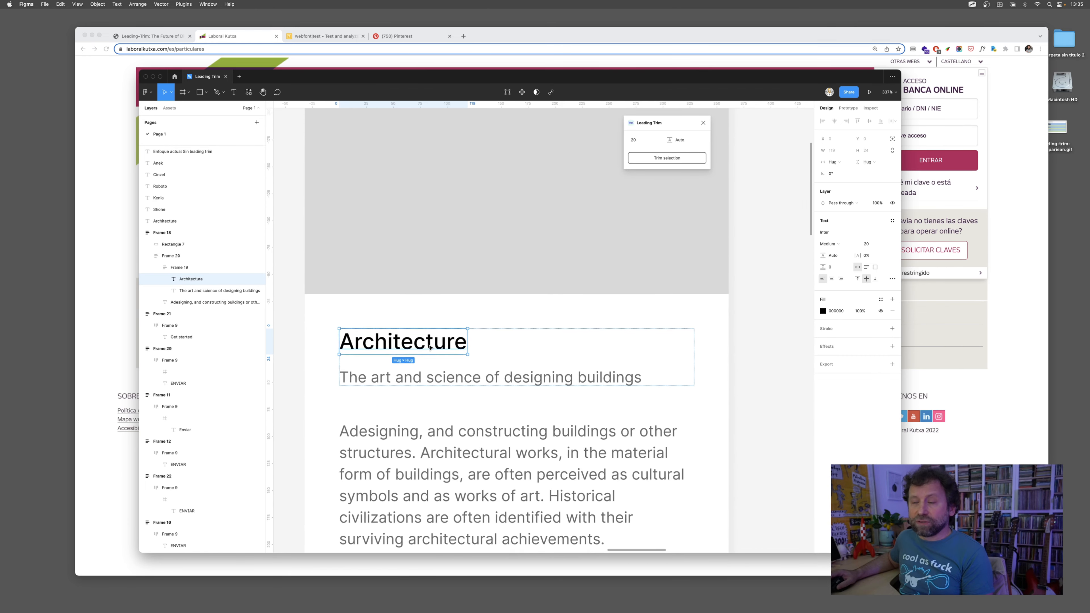
scroll(430, 347, "down", 8)
Duplicate the Architecture card and the "Enfoque actual Sin leading trim" heading, placing the heading copy above the new card
left_click(377, 202)
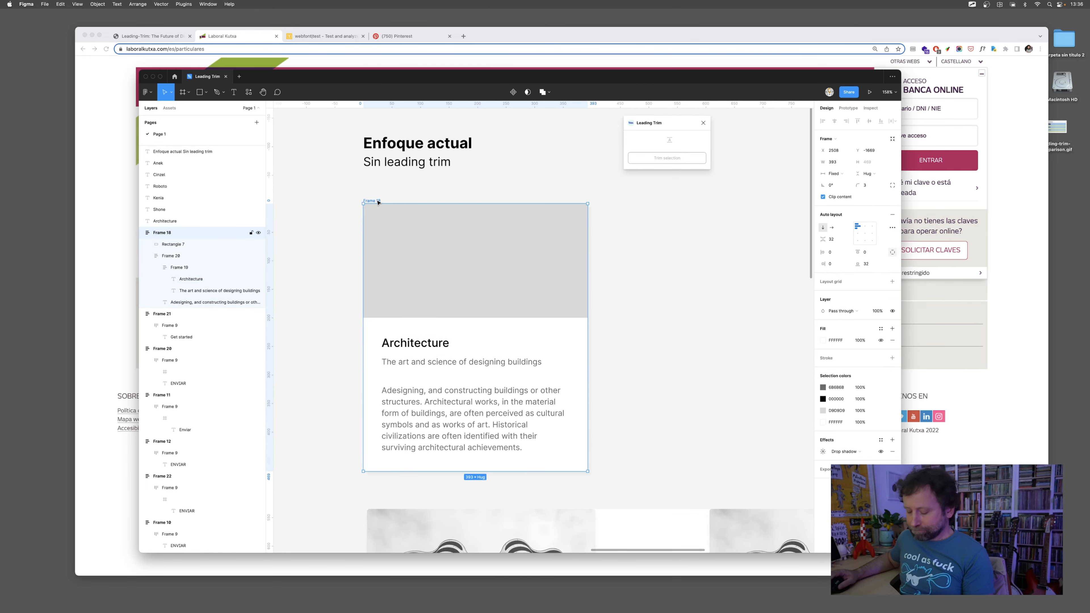
key("super+d")
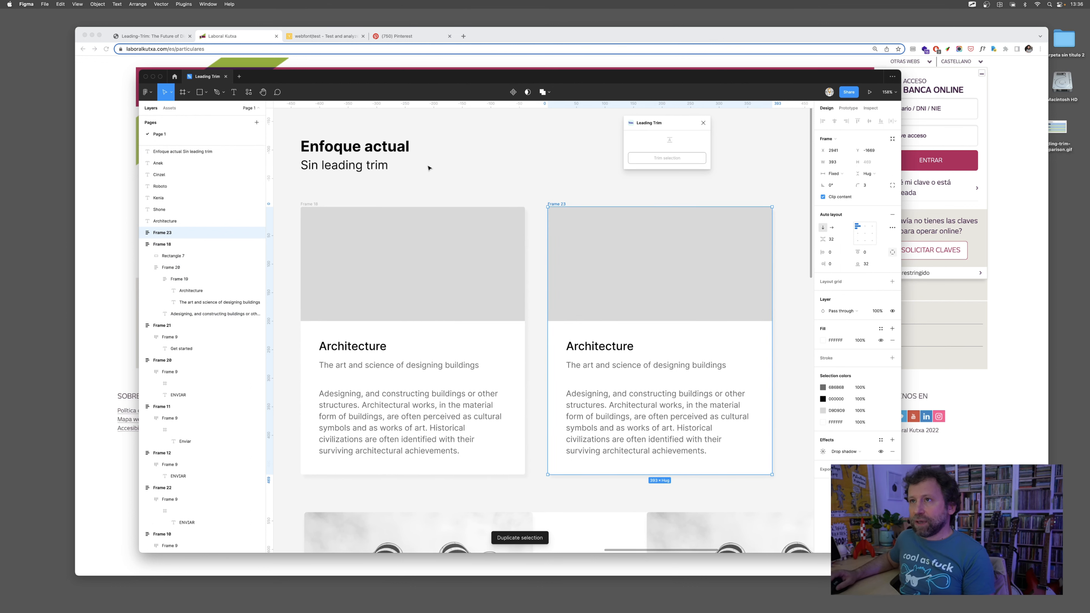
left_click(428, 168)
key("super+d")
left_click_drag(420, 151, 633, 148)
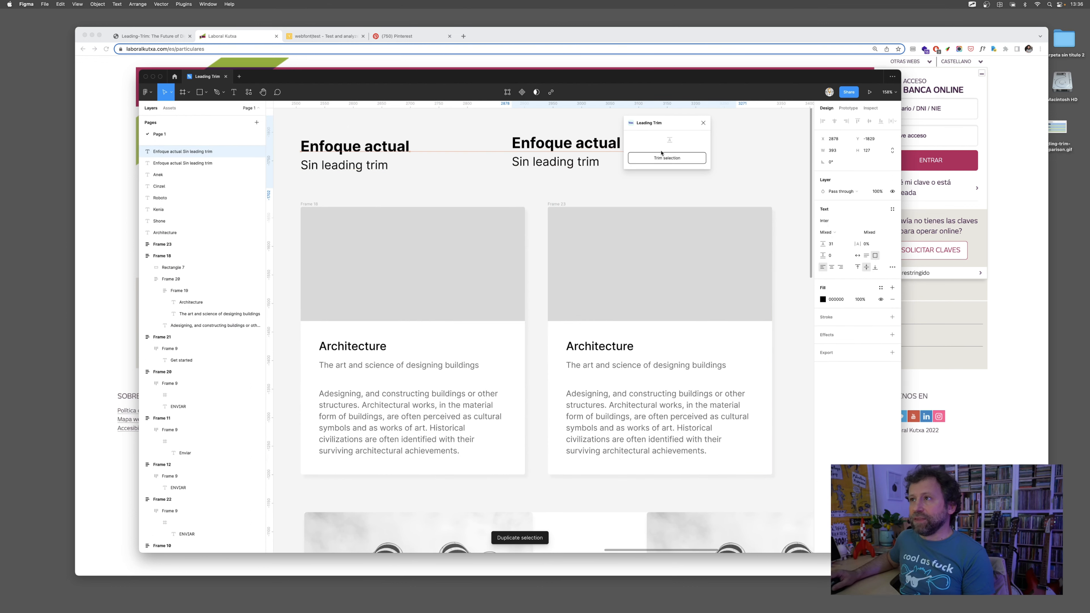
left_click_drag(704, 169, 704, 162)
left_click_drag(619, 163, 559, 169)
Change the copied heading's second line to "Con leading trim"
double_click(575, 173)
key("BackSpace")
key("BackSpace")
key("Caps_Lock")
type("CV")
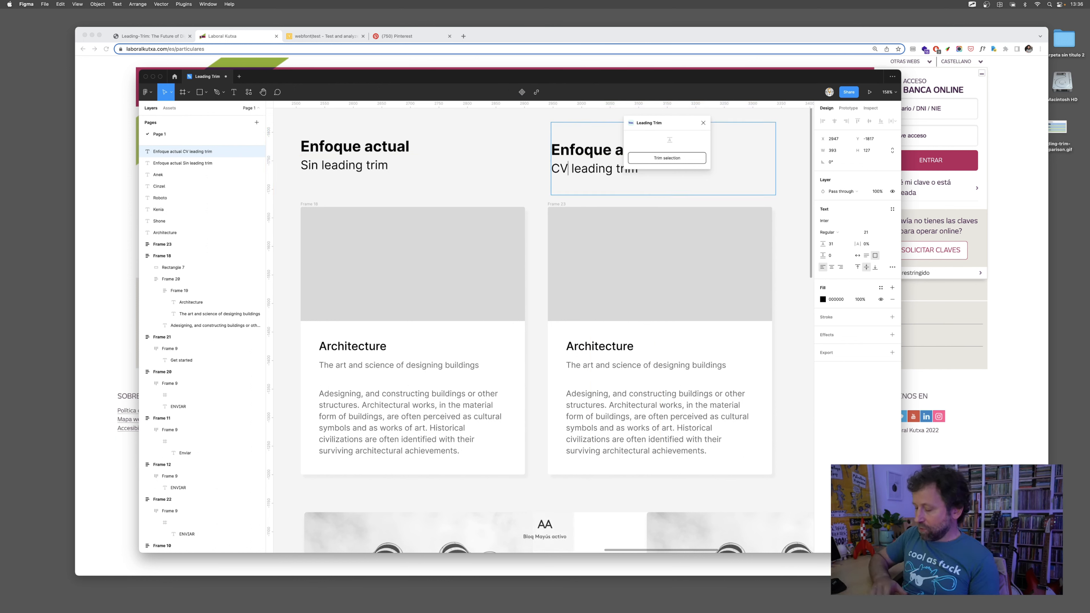
key("Caps_Lock")
type("o")
key("BackSpace")
key("BackSpace")
type("on")
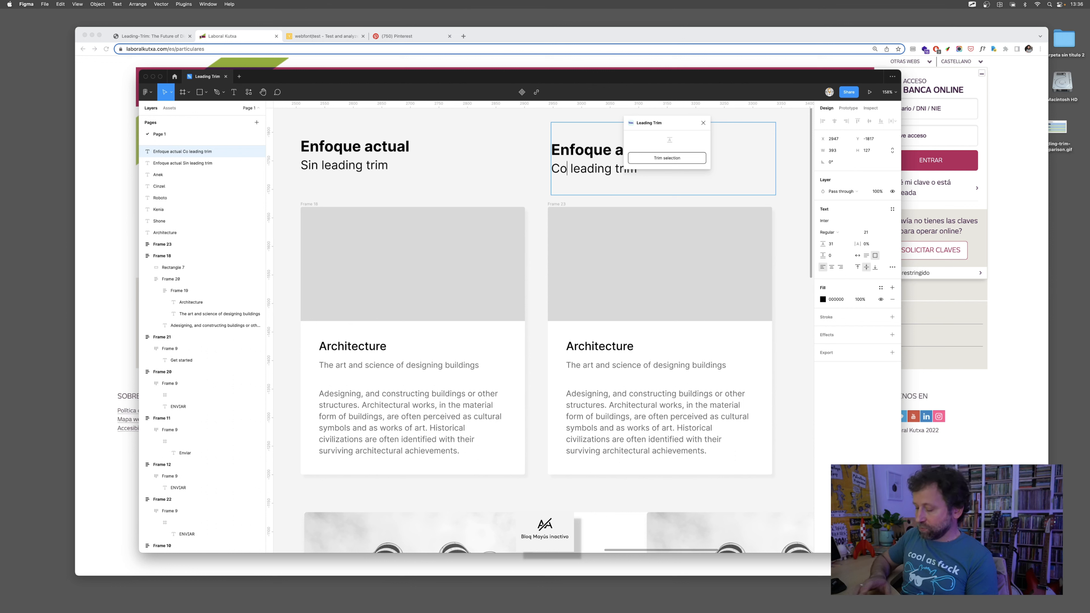
key("Escape")
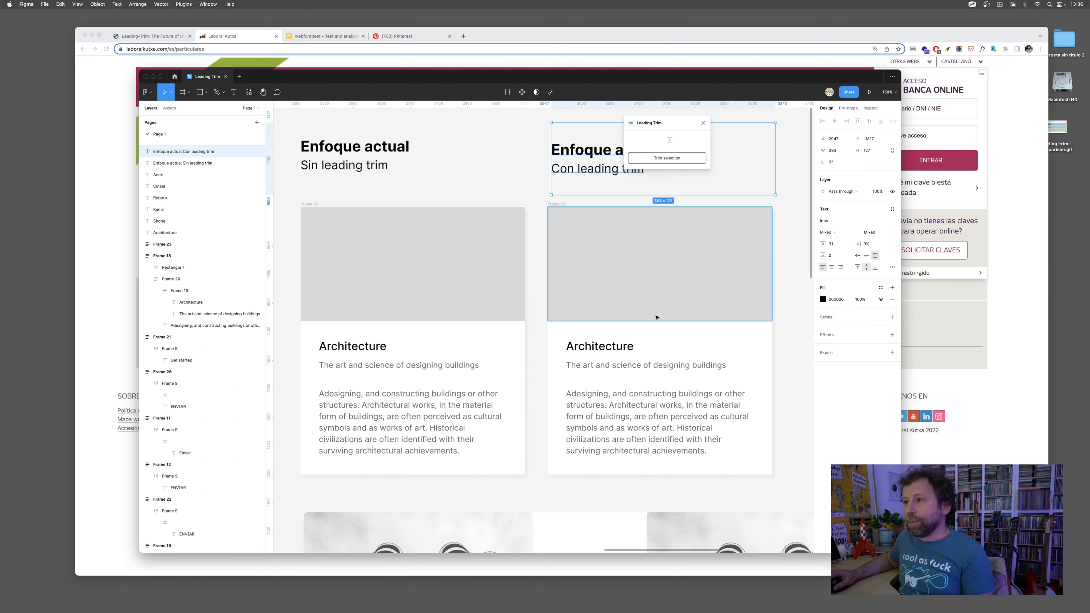
Apply Leading Trim to the Architecture title in the card under the "Con leading trim" heading
left_click(618, 347)
double_click(619, 347)
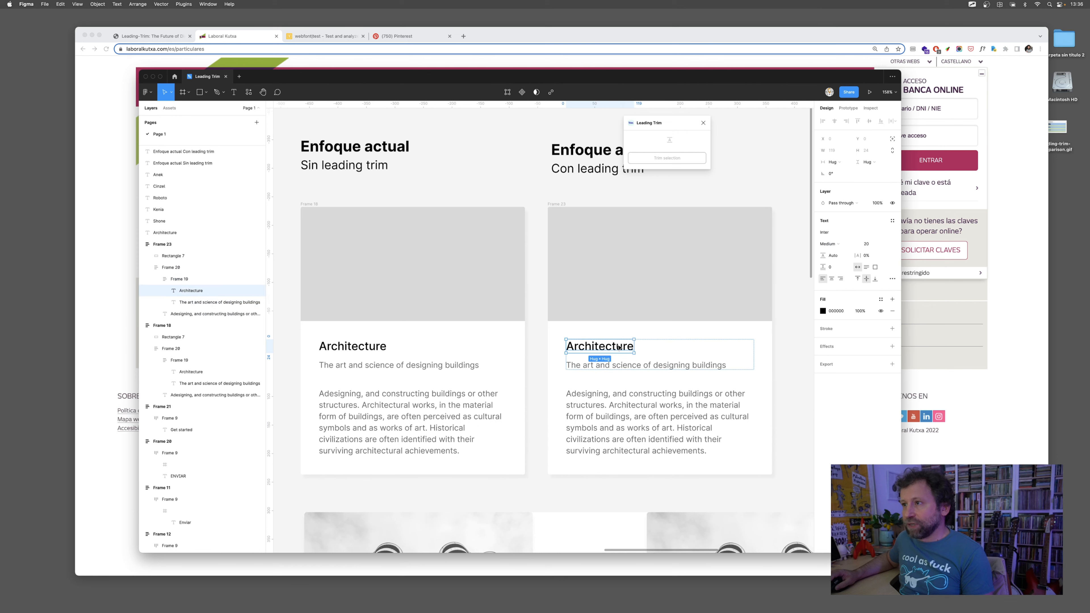
left_click(670, 158)
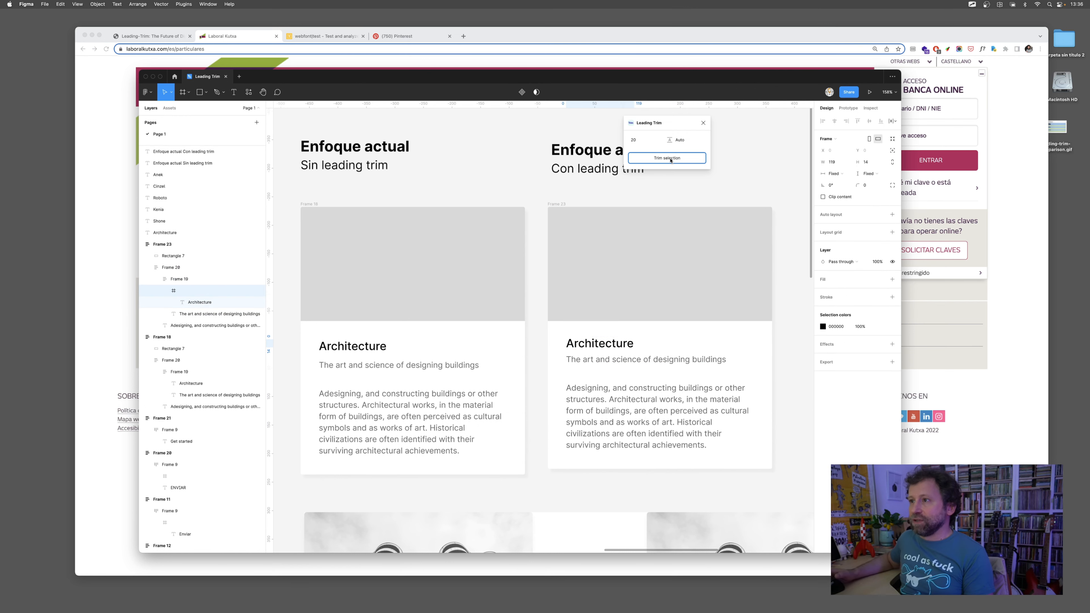
scroll(612, 349, "up", 3)
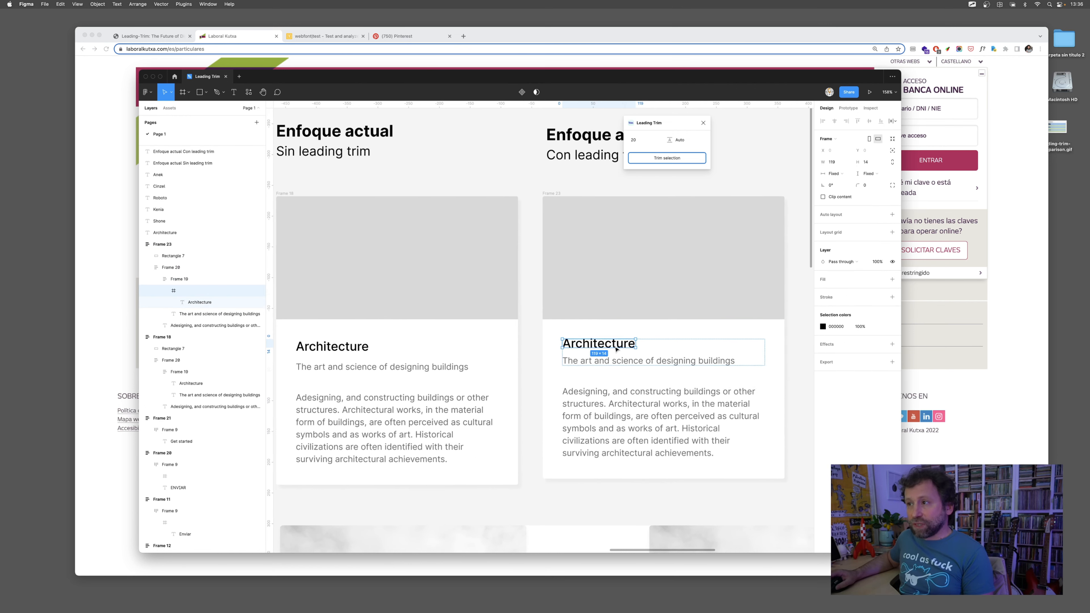
scroll(616, 349, "down", 3)
scroll(617, 352, "up", 1)
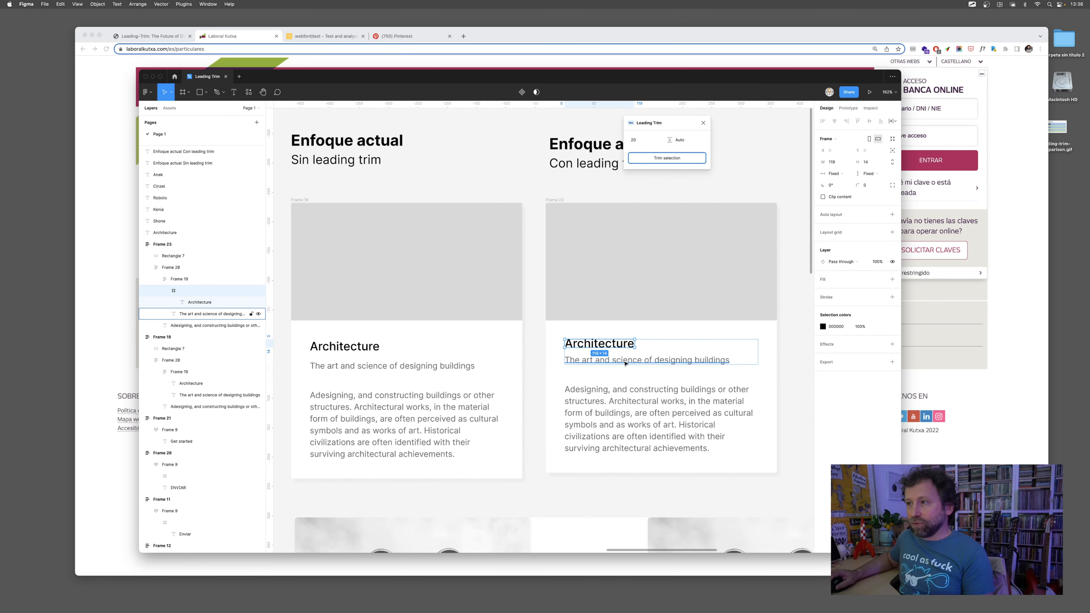
Apply Leading Trim separately to the subtitle and the body paragraph of the duplicated card
left_click(630, 361)
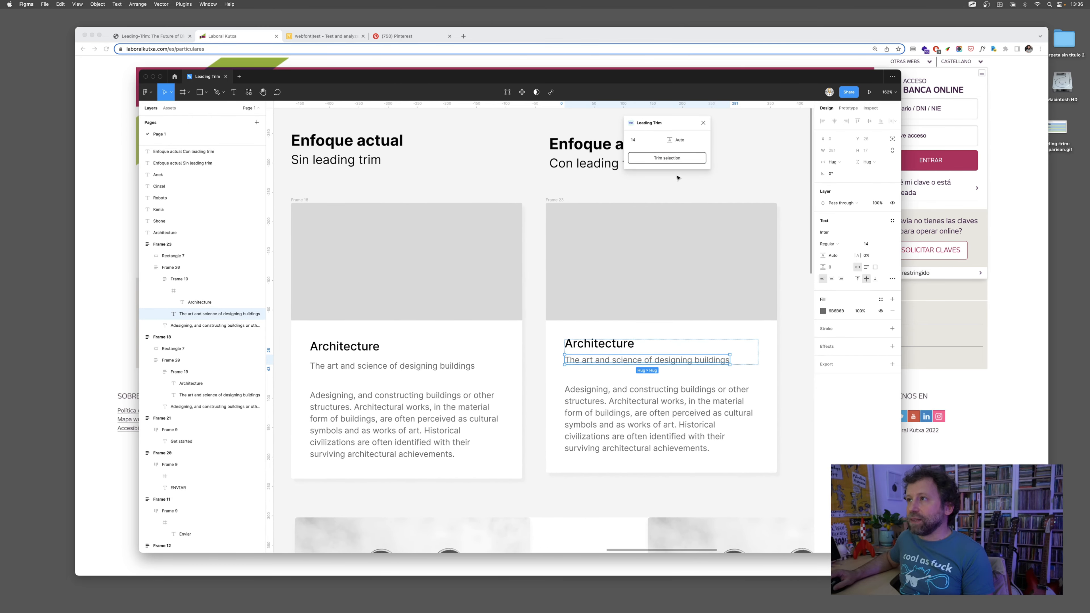
left_click(671, 159)
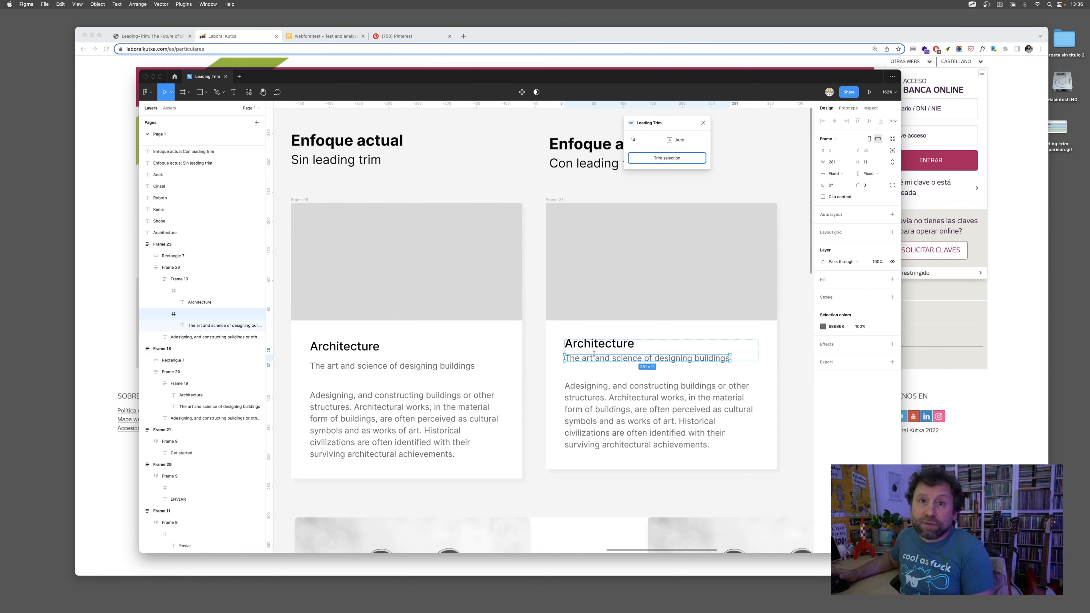
left_click(608, 389)
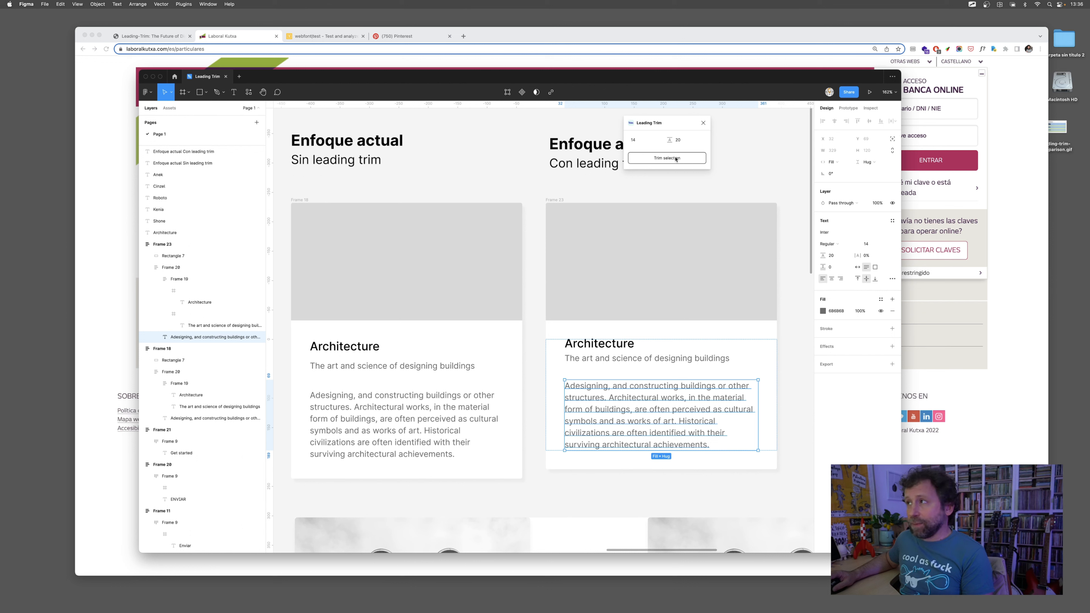
left_click(675, 158)
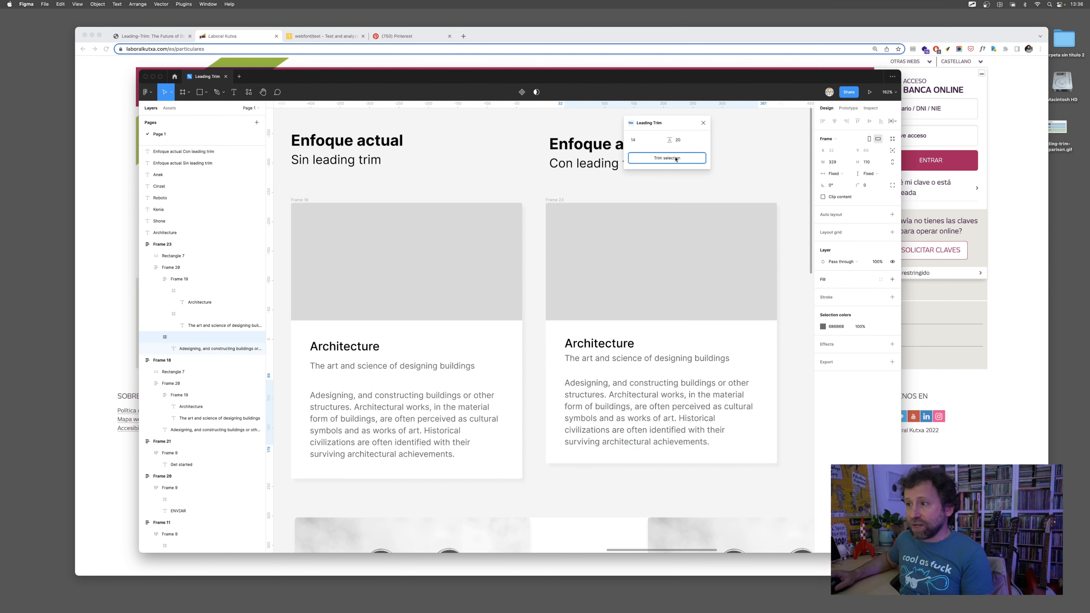
key("Escape")
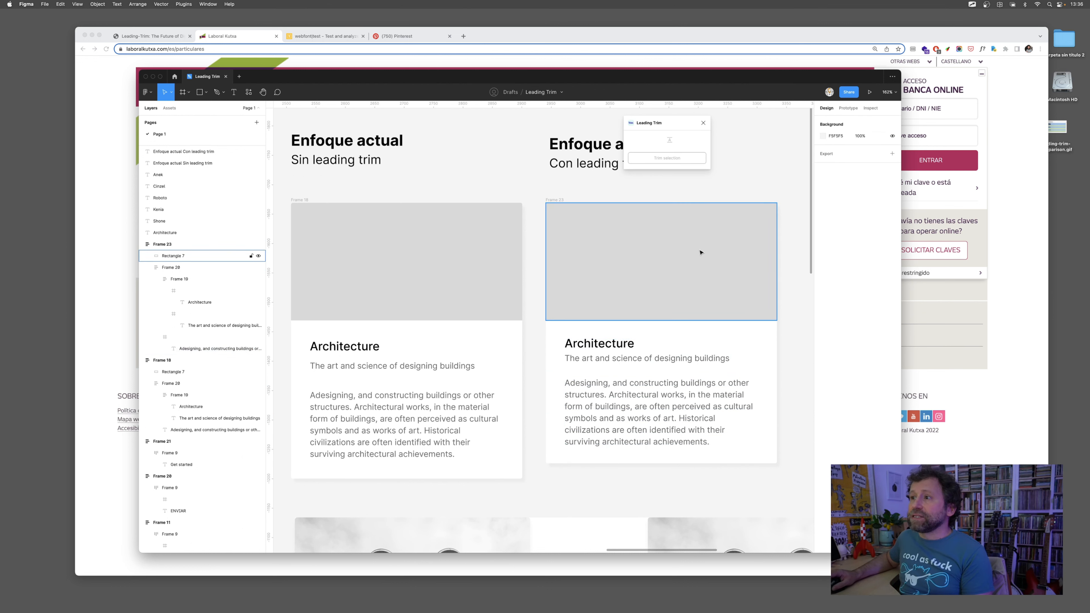
Compare the text spacing of the cards without and with leading trim by selecting each card and the trimmed text block
scroll(700, 253, "down", 5)
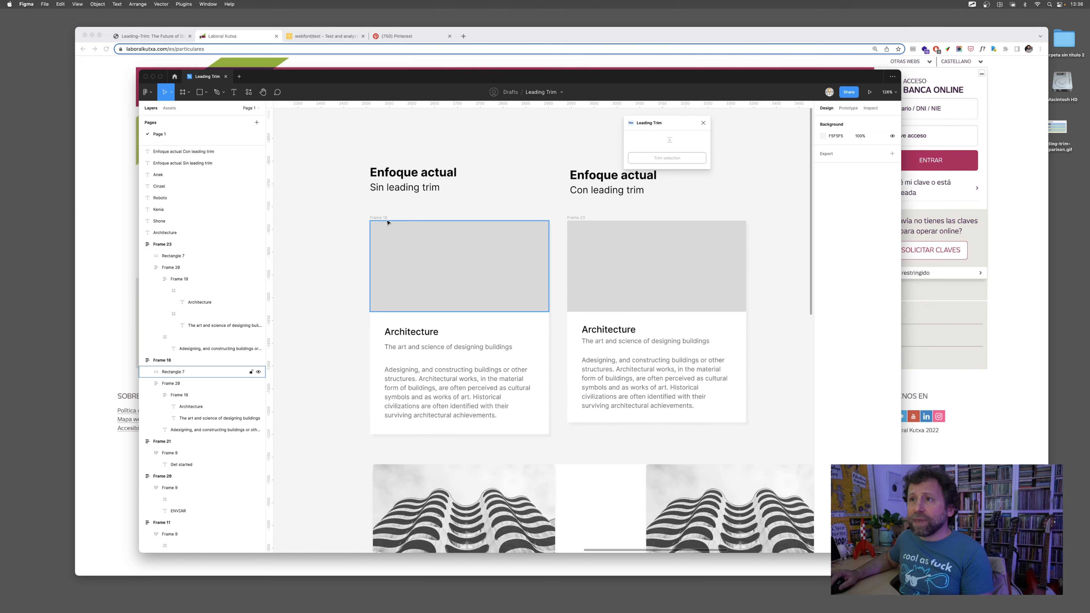
left_click(385, 217)
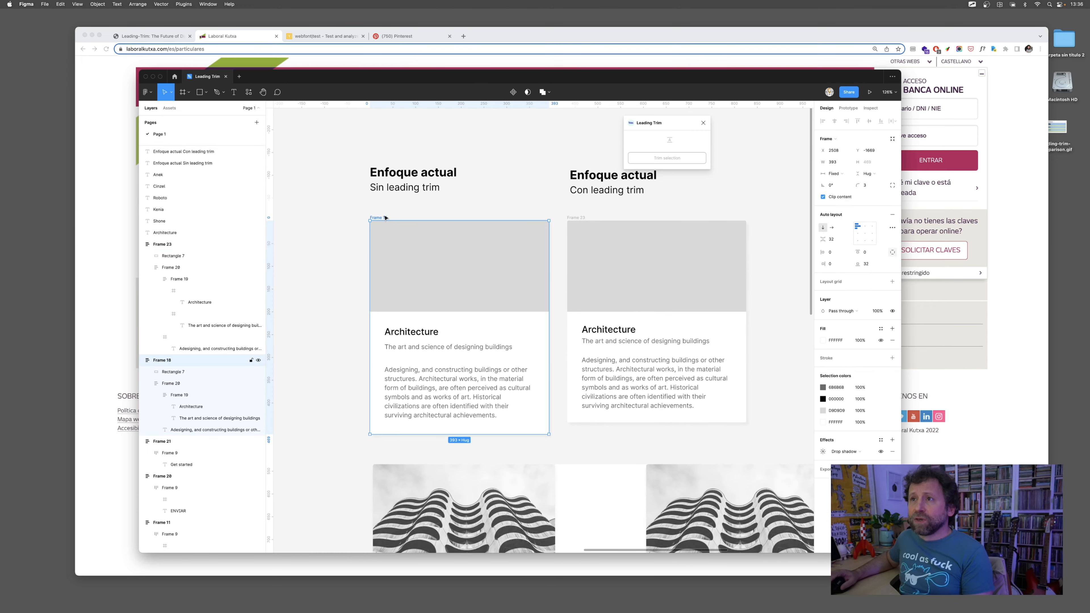
left_click(575, 217)
left_click(617, 336)
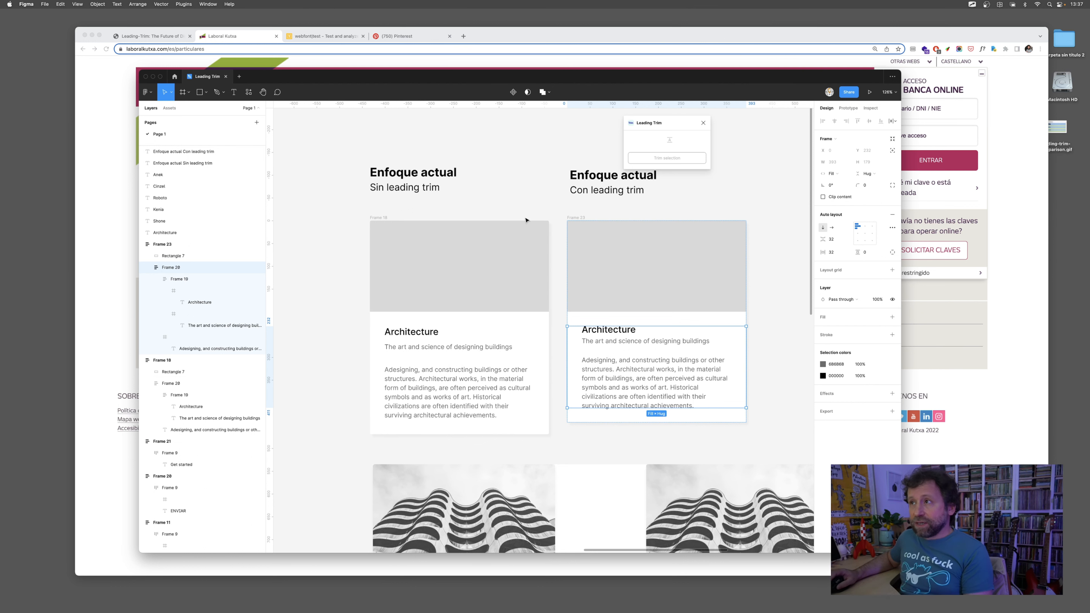
left_click(745, 206)
left_click_drag(746, 206, 519, 222)
Apply Leading Trim to the large standalone Architecture text beyond the cards and duplicate the trimmed text twice
scroll(520, 222, "right", 5)
scroll(520, 222, "down", 1)
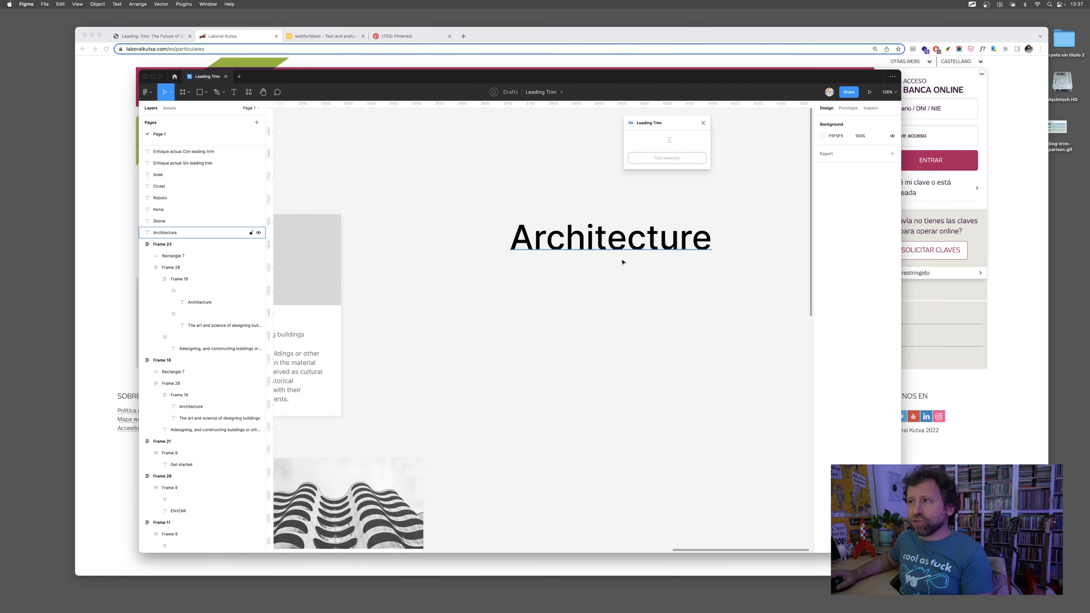
scroll(570, 272, "left", 2)
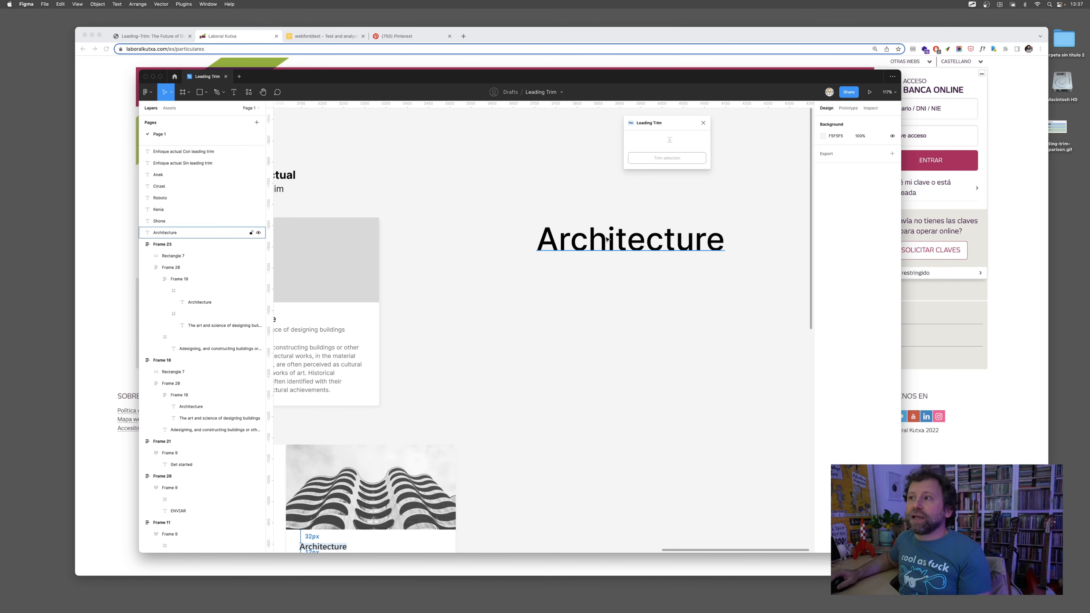
left_click(581, 244)
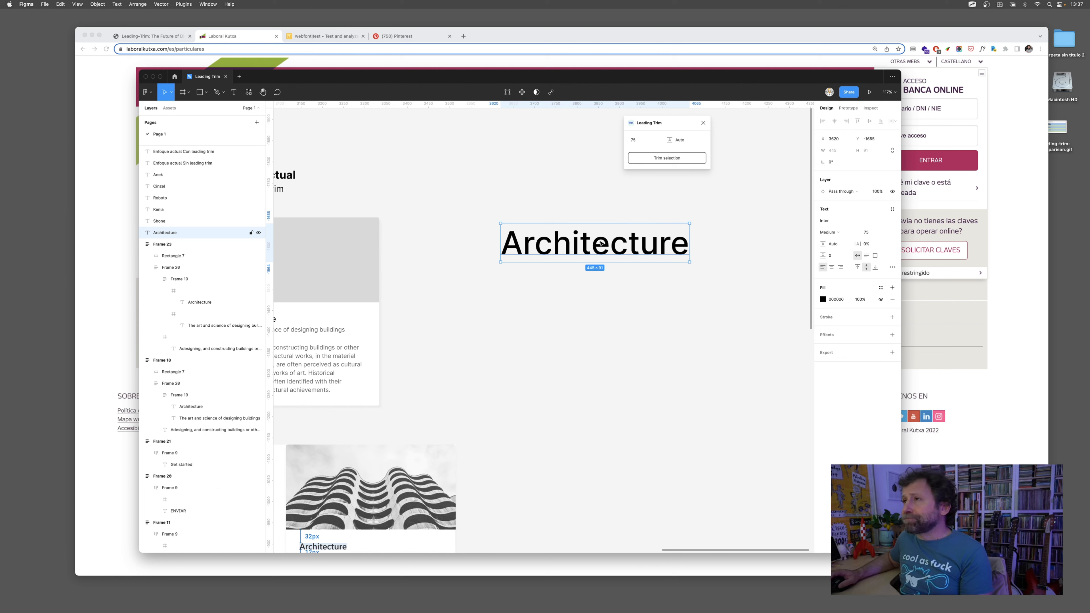
left_click(664, 159)
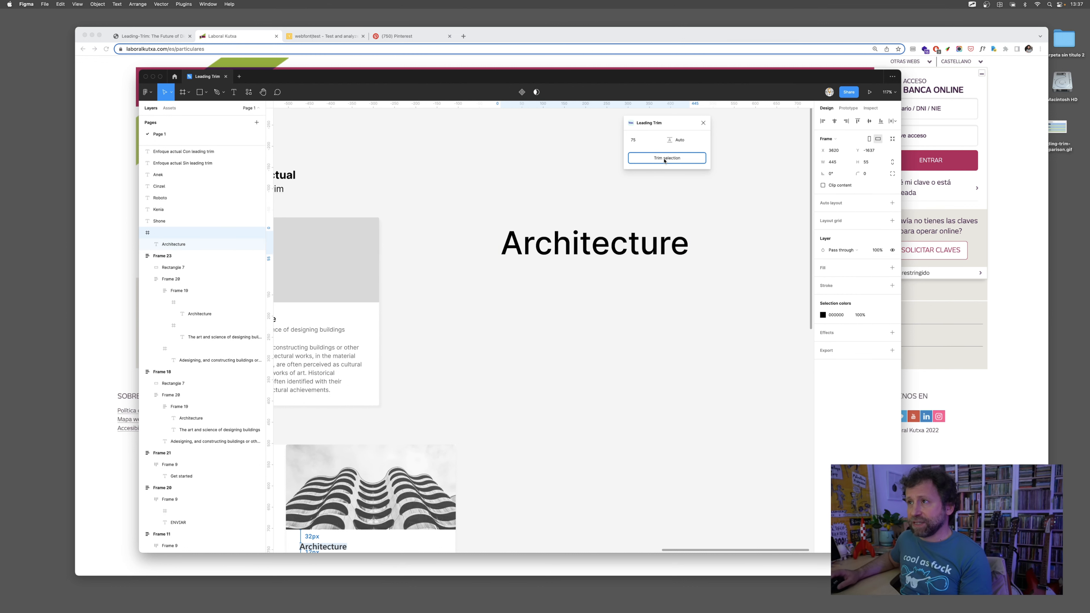
key("super+d")
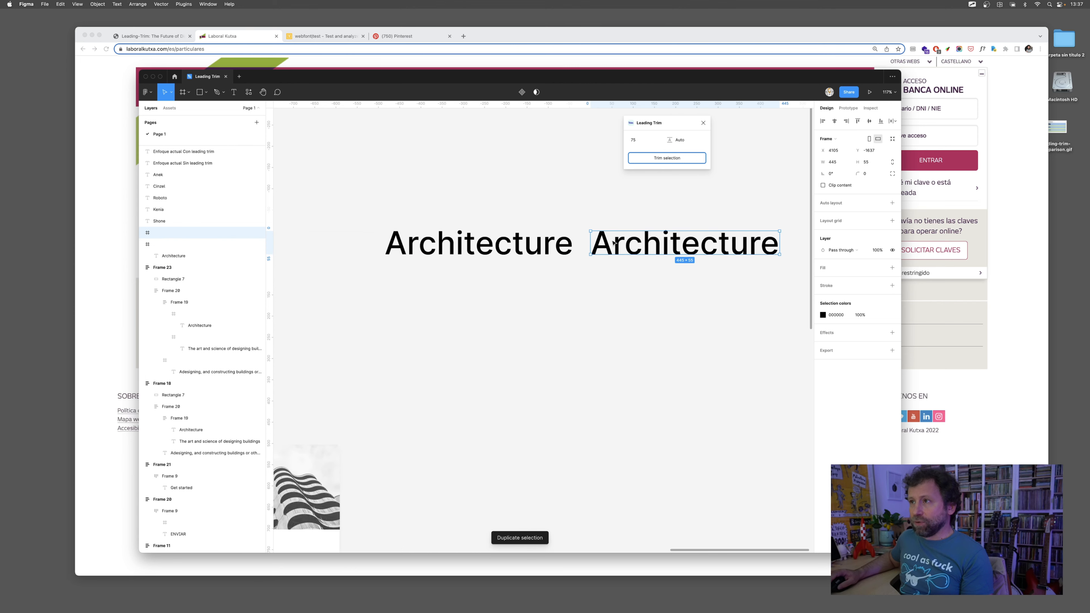
key("super+d")
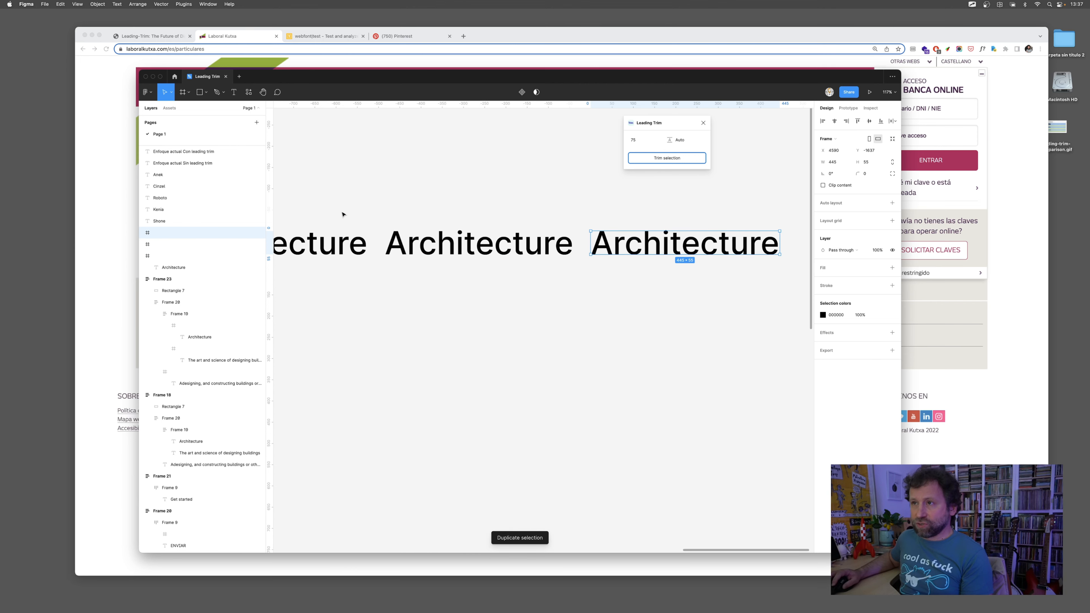